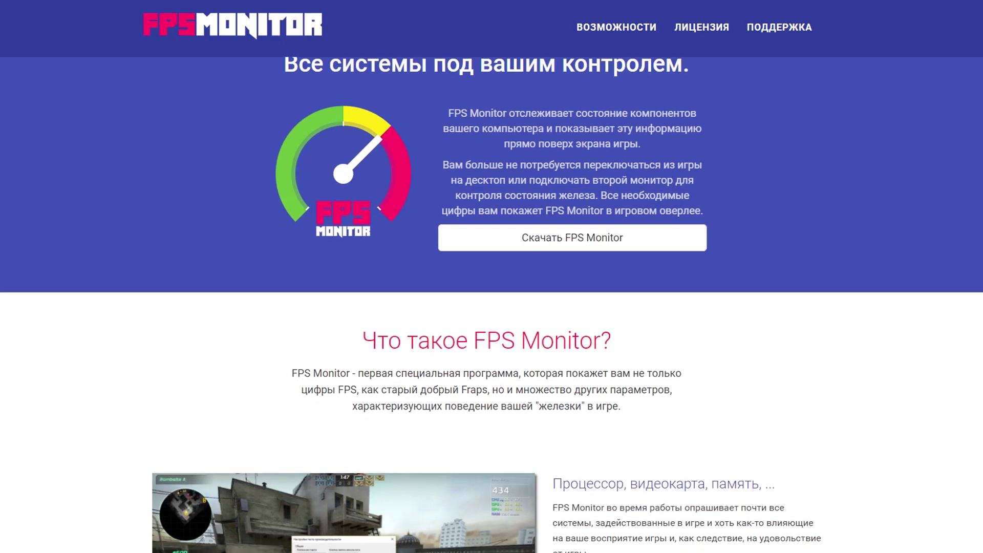
- Download FPS Monitor from its official website
scroll(492, 276, down, 4)
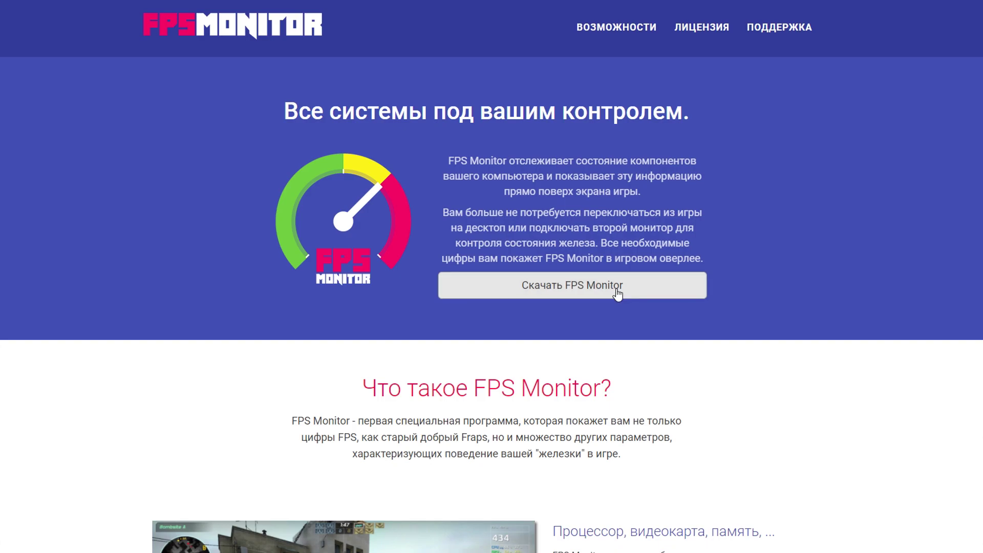
click(618, 295)
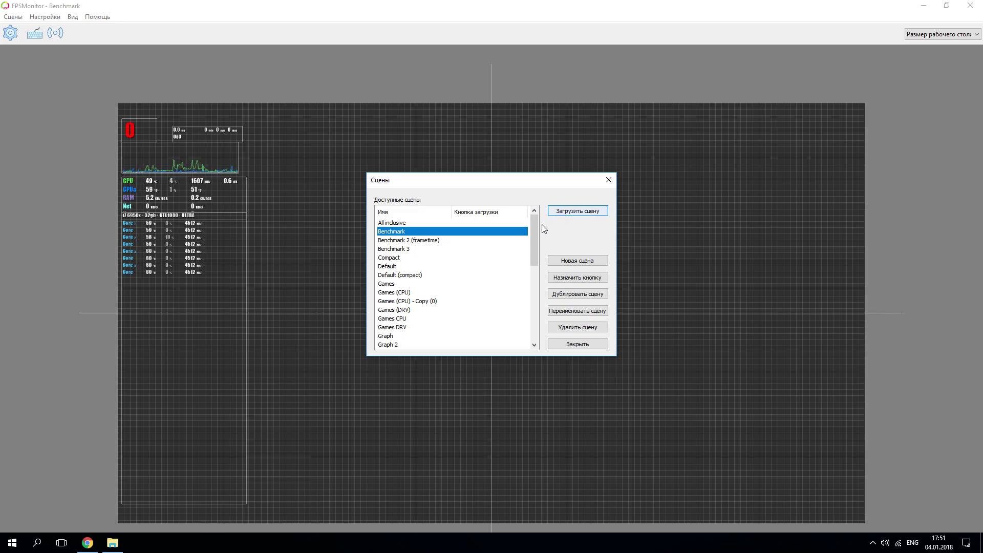
- Preview the Benchmark 2 (frametime), Benchmark 3, Games, Games (CPU), Games CPU and Graph scenes in the list of available scenes
mouse_move(533, 229)
mouse_down()
mouse_move(535, 325)
mouse_move(540, 229)
mouse_up()
click(419, 241)
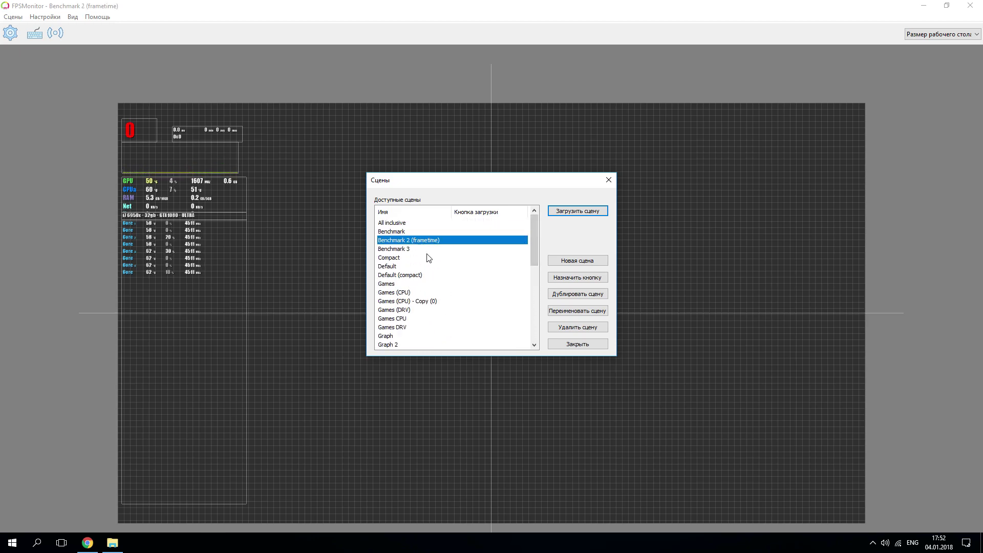
click(427, 250)
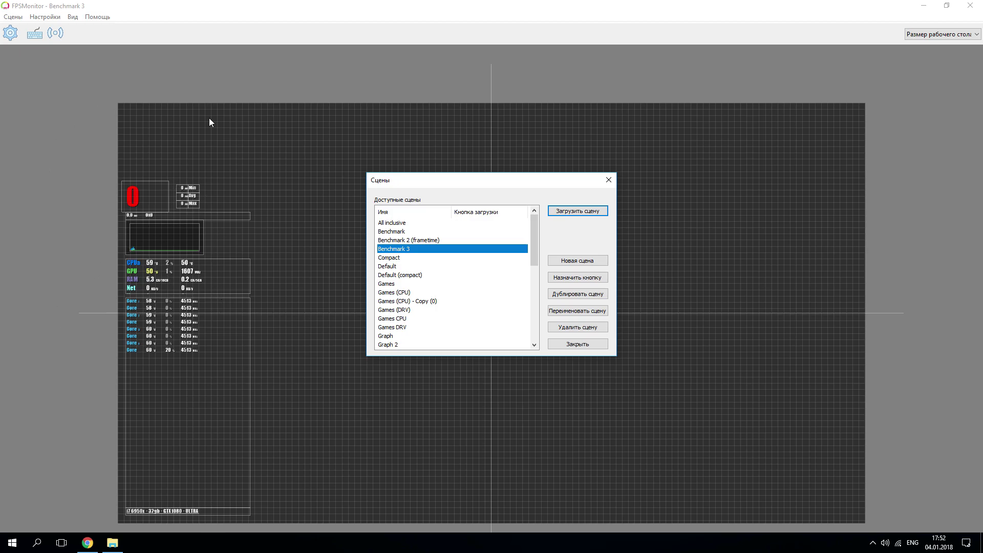
scroll(429, 283, down, 1)
click(411, 259)
click(412, 266)
click(414, 293)
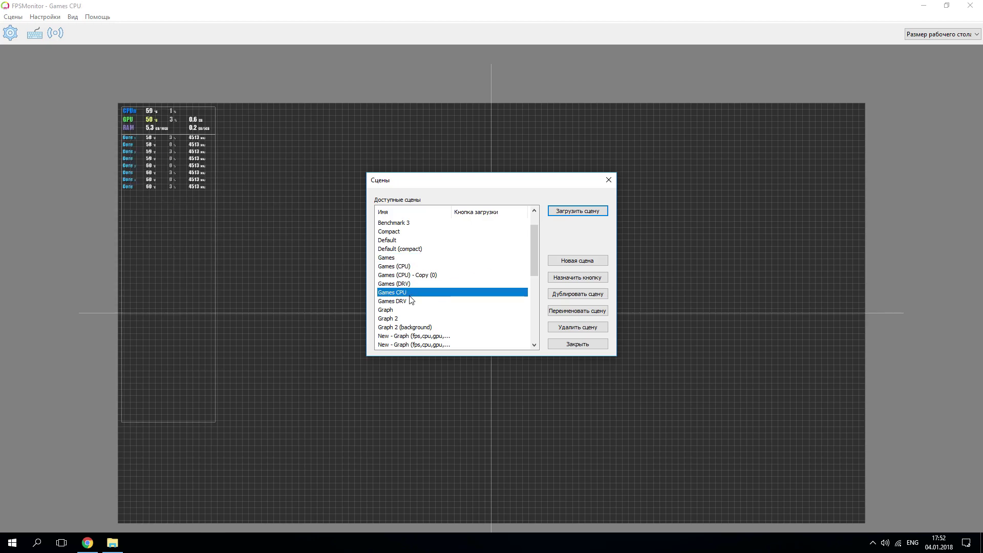
click(409, 311)
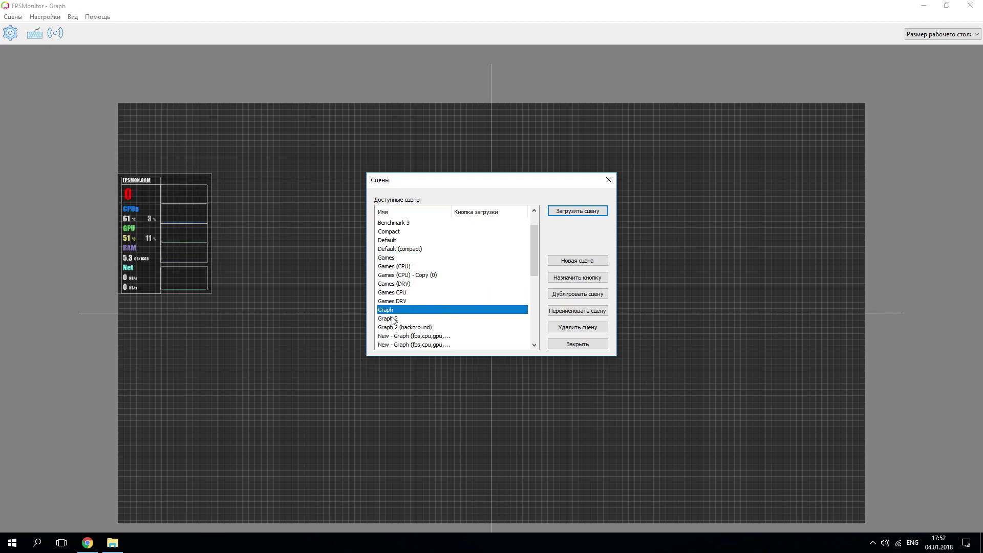
- Preview the Soft, Software, Stream and Stream 2 scenes further down the scene list, returning to Stream
scroll(460, 335, down, 6)
click(405, 231)
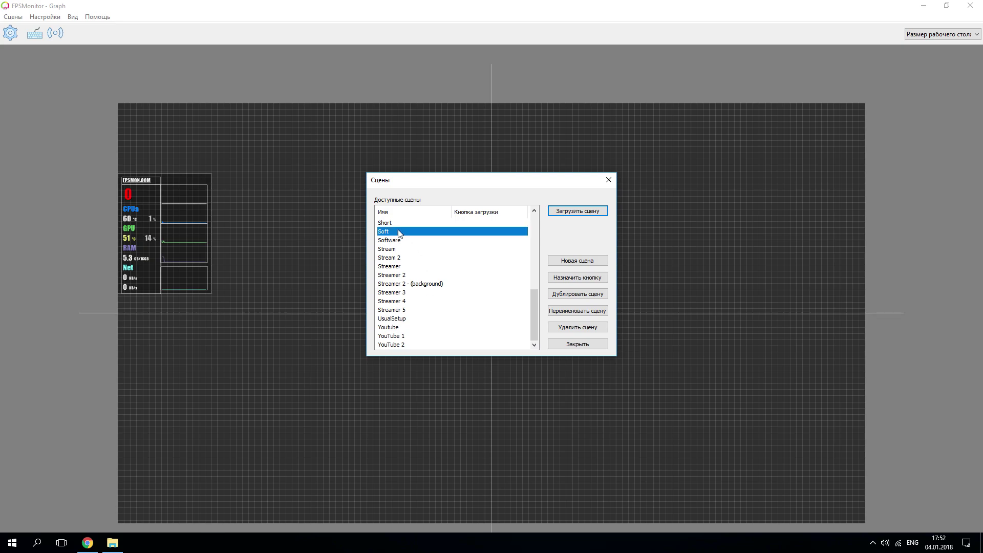
key(Down)
key(Down)
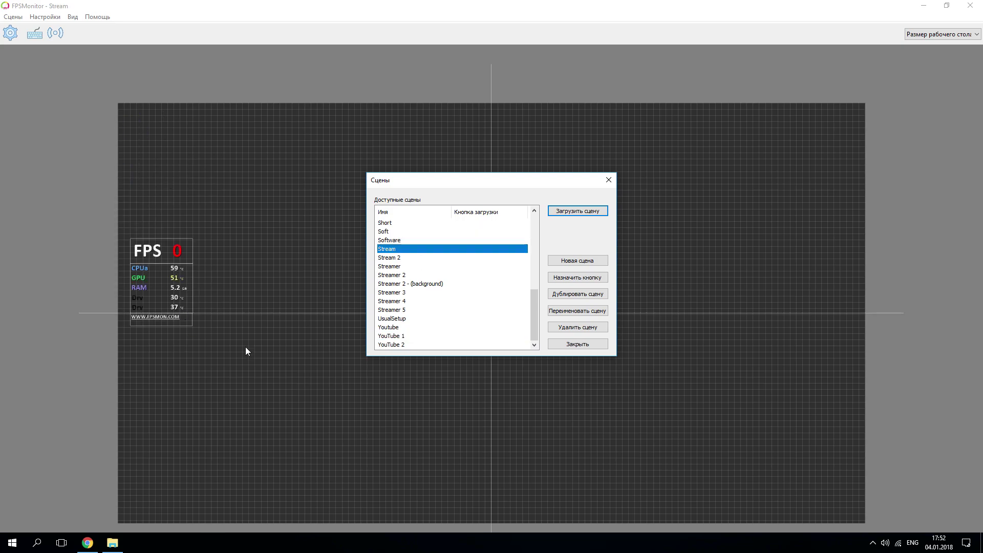
click(389, 258)
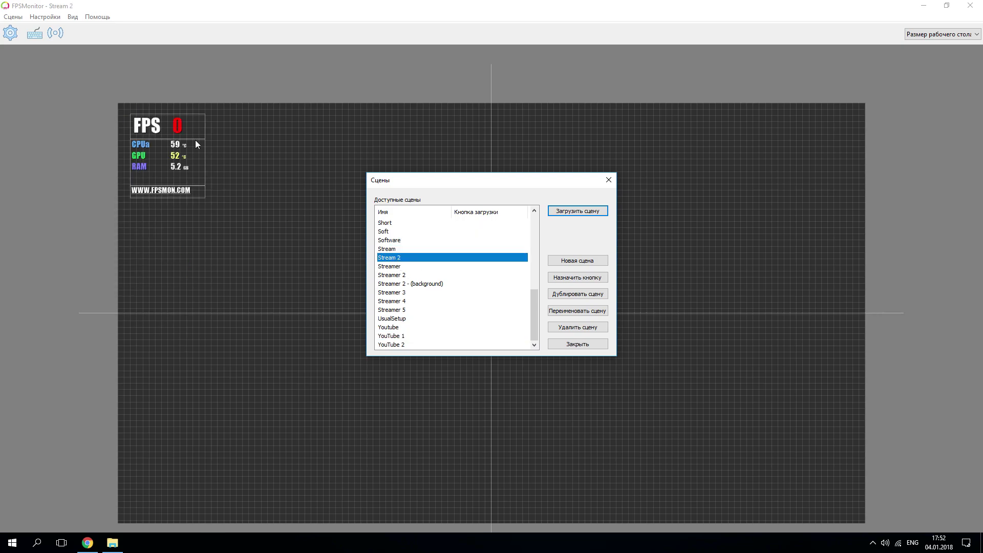
click(404, 249)
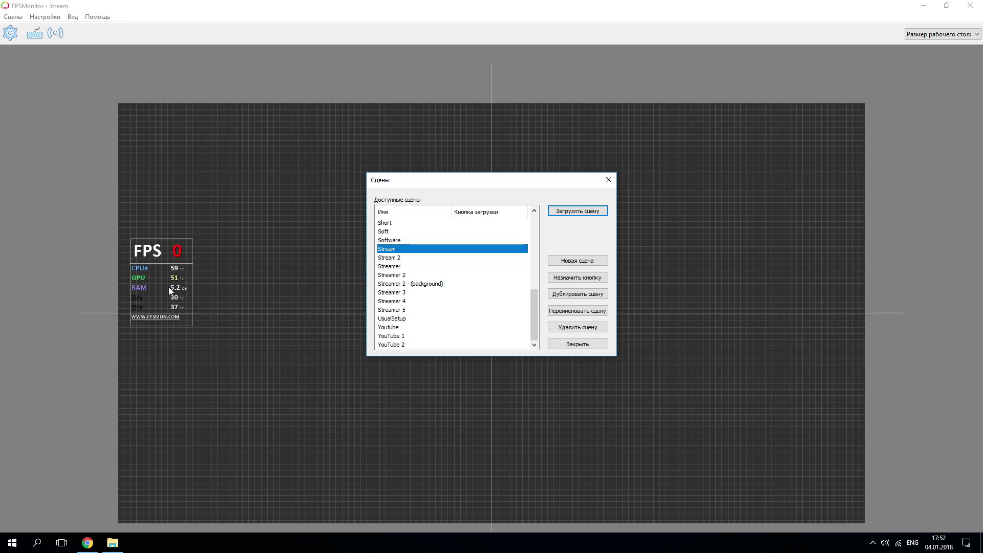
- Compare the Benchmark 3 and Benchmark 2 (frametime) scenes, and load the Benchmark scene
scroll(484, 303, up, 4)
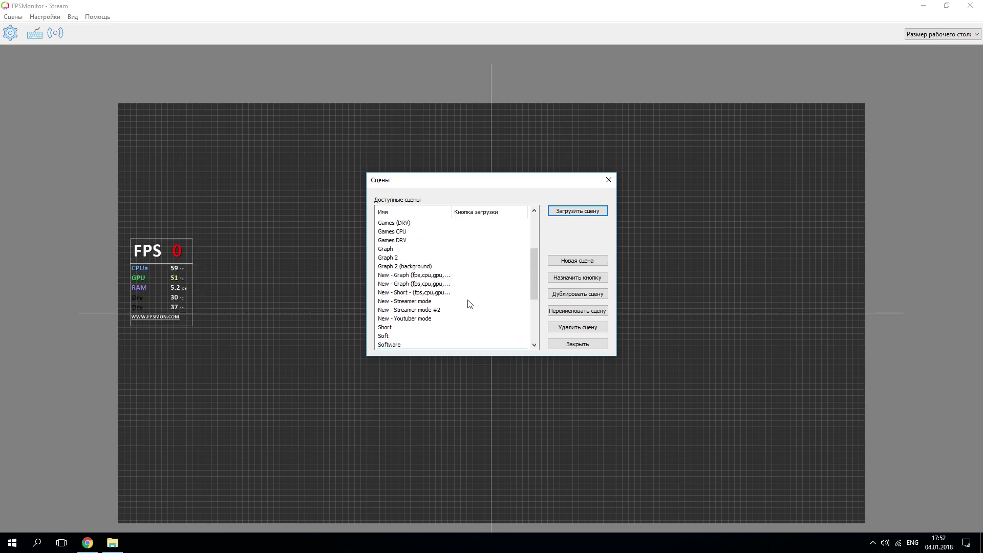
scroll(450, 297, up, 4)
click(394, 250)
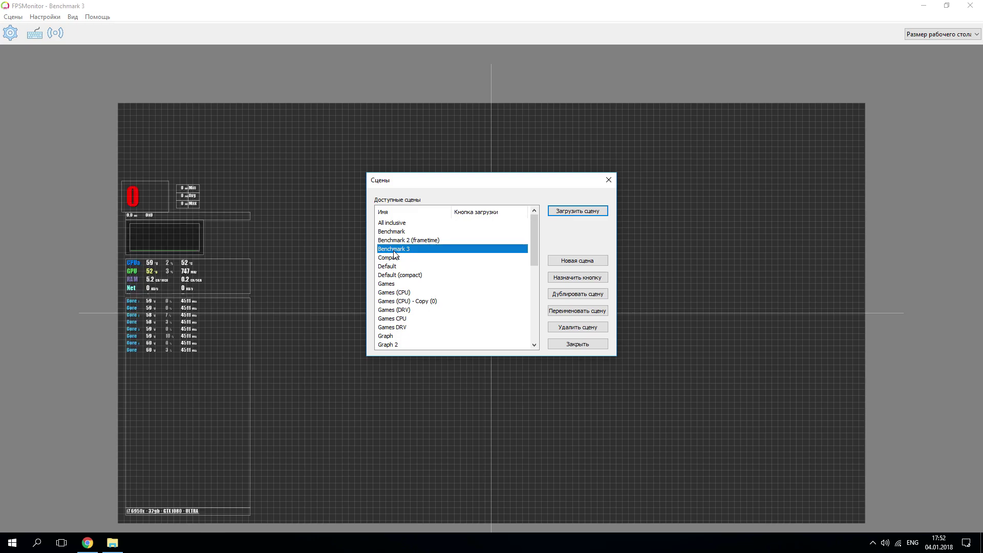
click(450, 240)
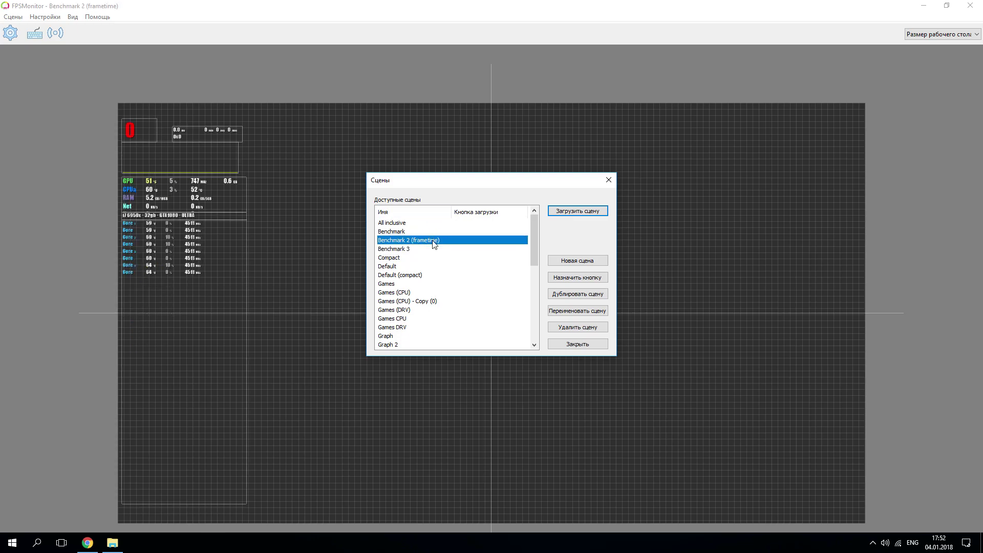
click(432, 250)
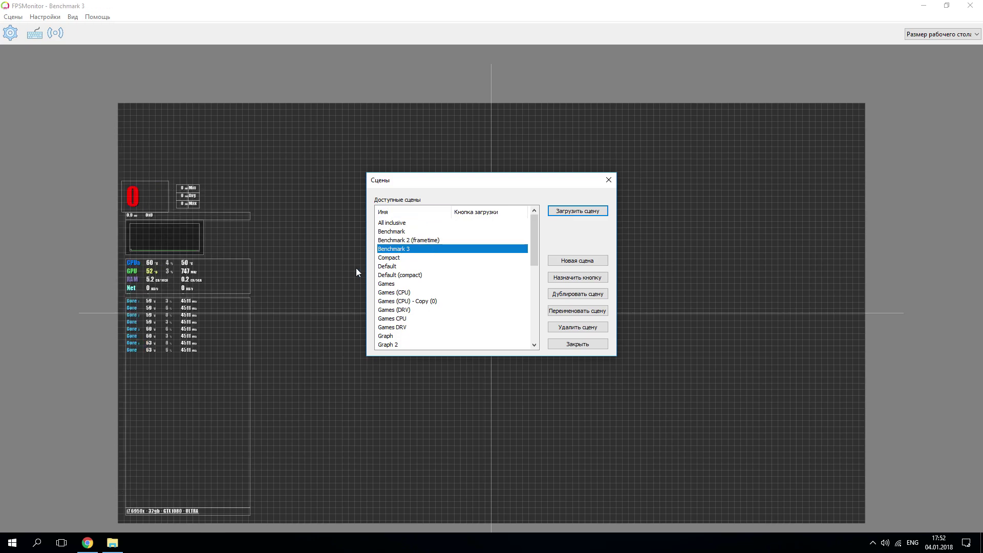
click(400, 232)
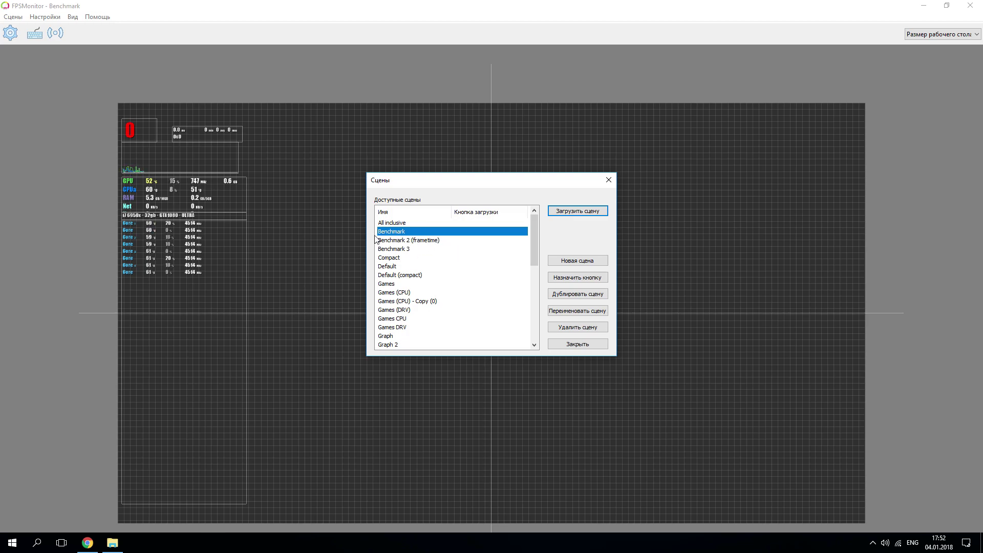
click(587, 214)
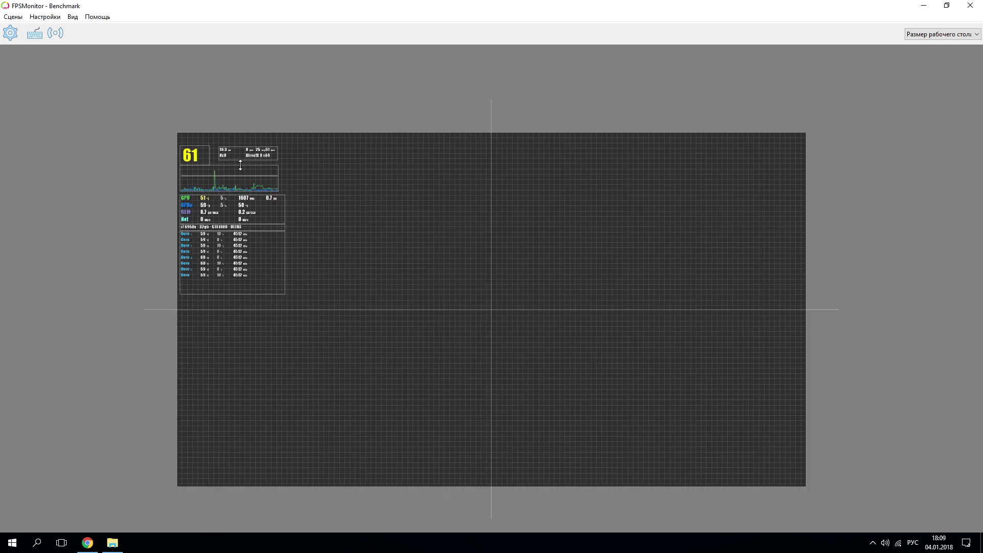
- Set the overlay editor's background to a file from disk, using the image wmEsguO.jpg, in the general settings
click(45, 16)
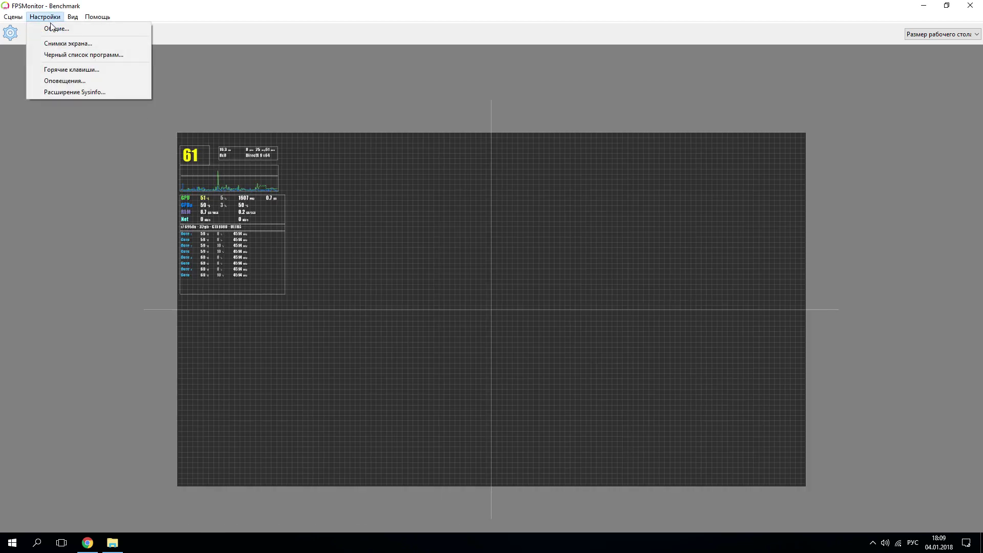
click(52, 28)
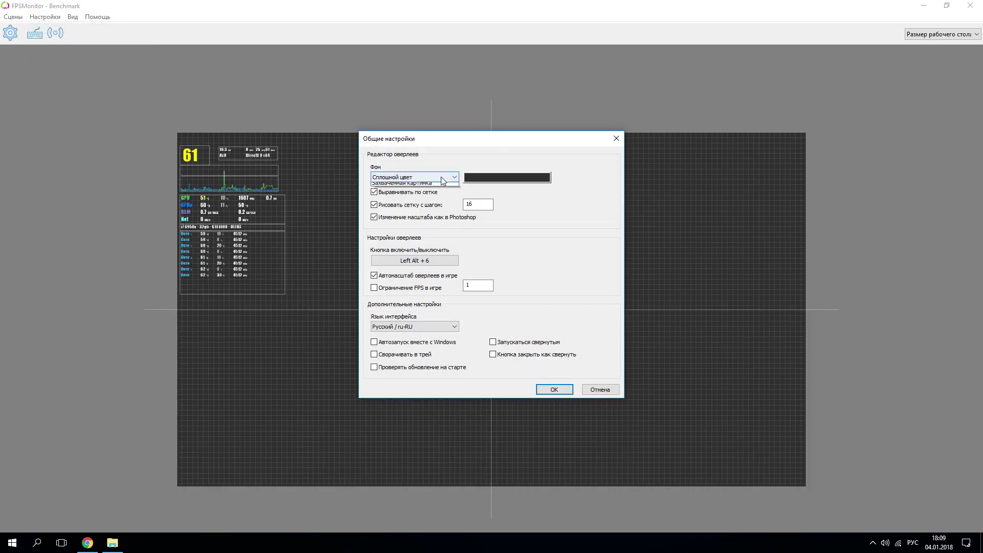
click(441, 178)
click(439, 193)
click(608, 179)
click(478, 235)
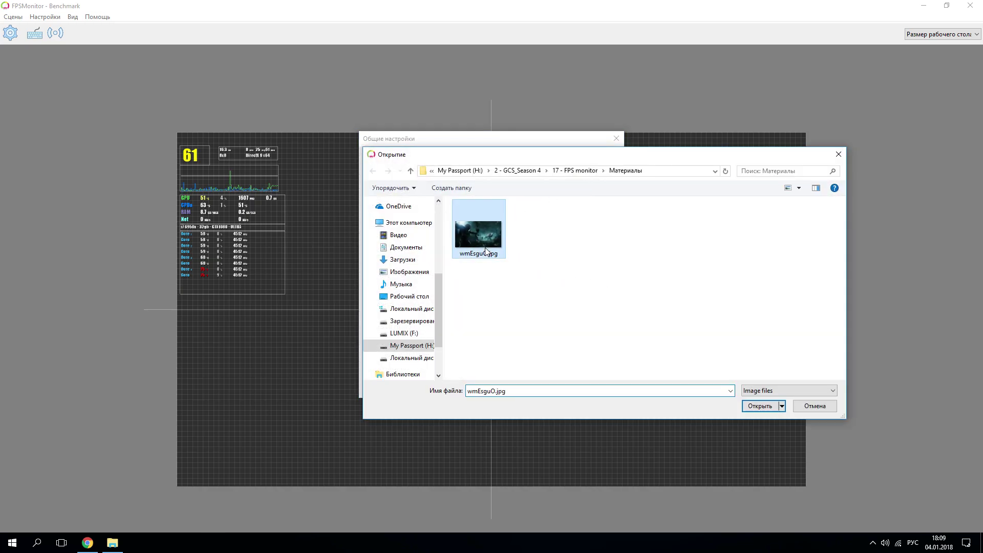
click(759, 405)
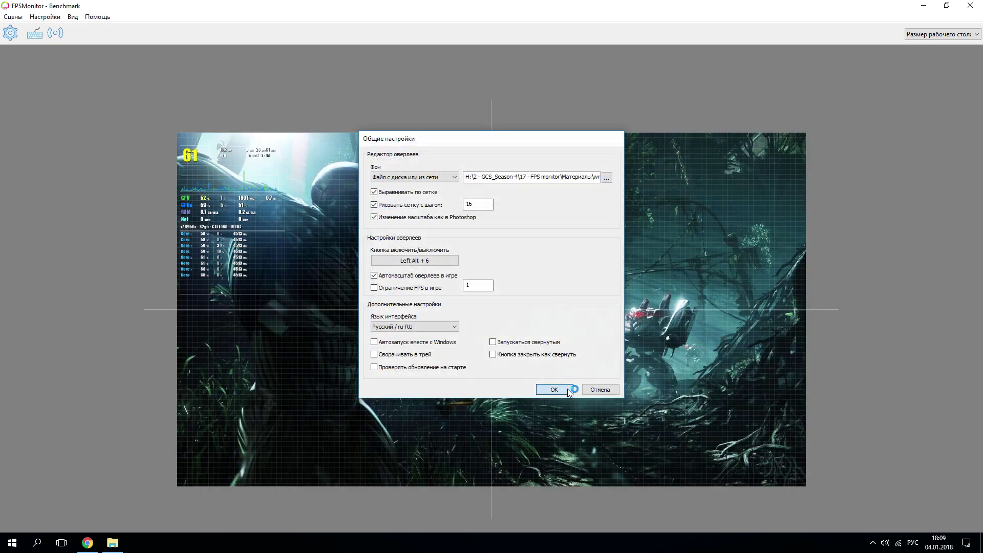
click(569, 391)
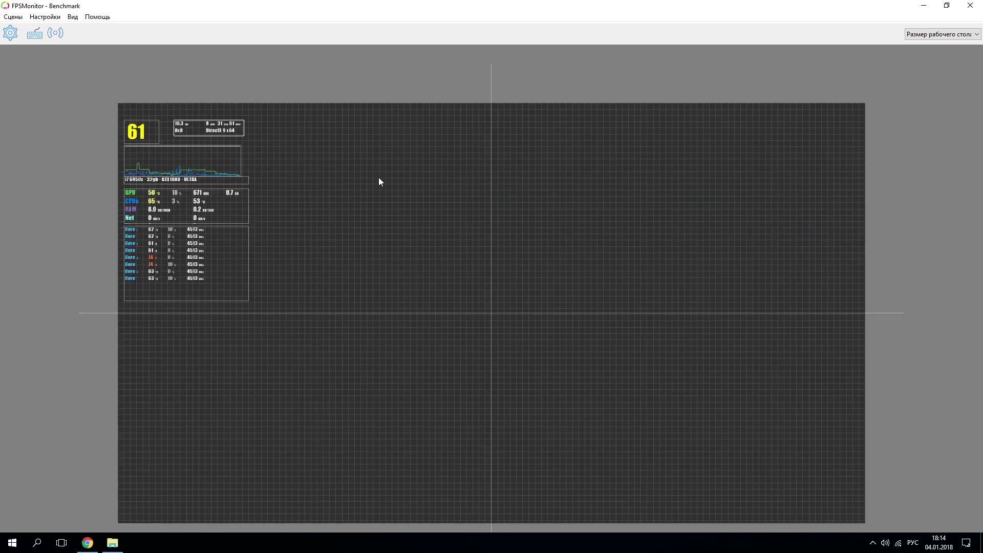
- Spread the frame-time block, core table, GPU/CPU summary, graph and hardware caption apart across the overlay canvas
drag(230, 127, 625, 182)
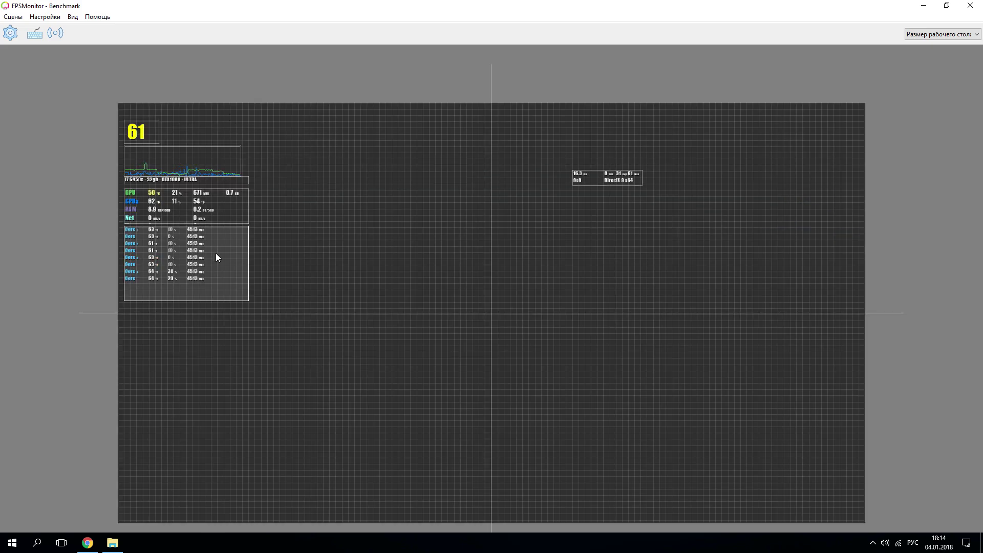
drag(213, 255, 686, 354)
drag(247, 213, 484, 288)
drag(234, 174, 427, 167)
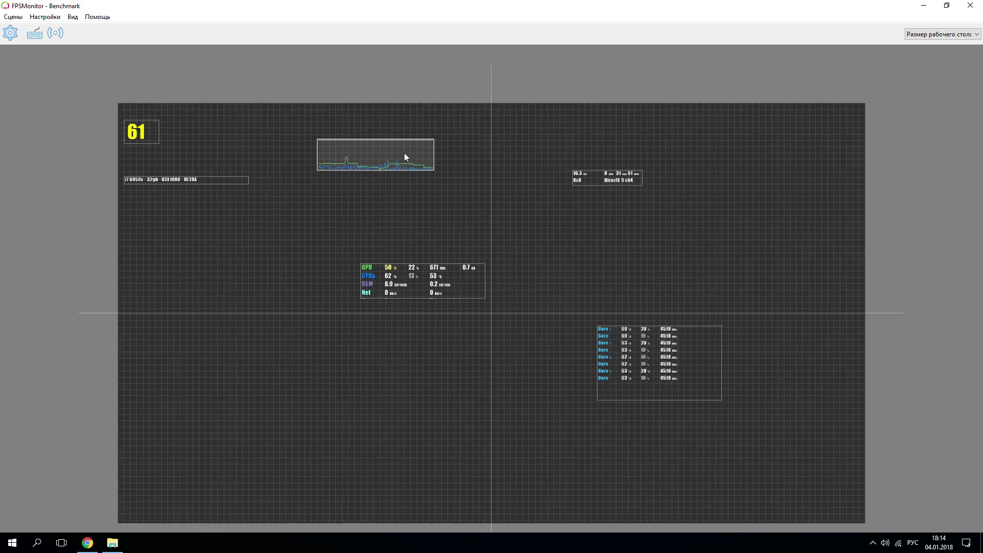
drag(234, 180, 355, 238)
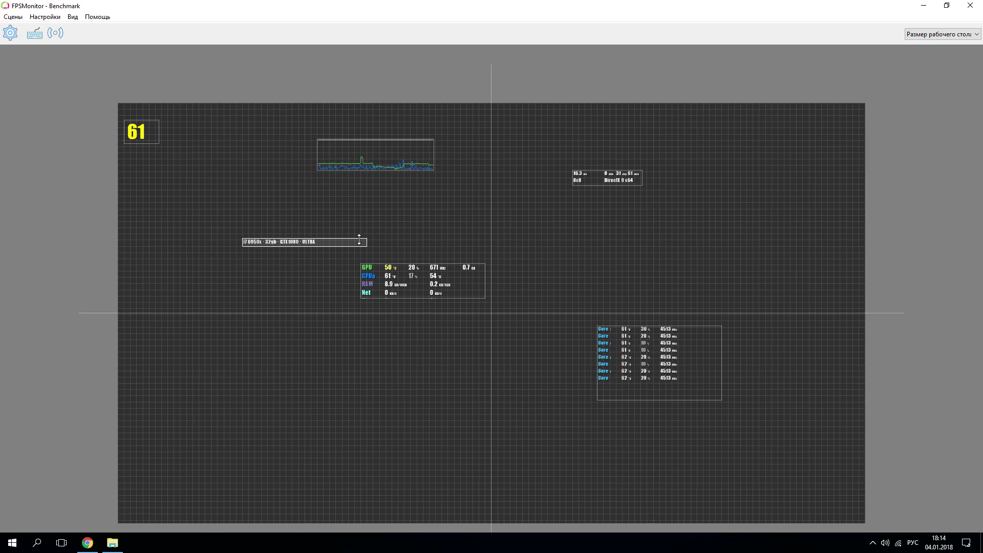
- Review the snap-to-grid and grid step options in the general settings and accept them
click(45, 17)
click(57, 29)
click(417, 194)
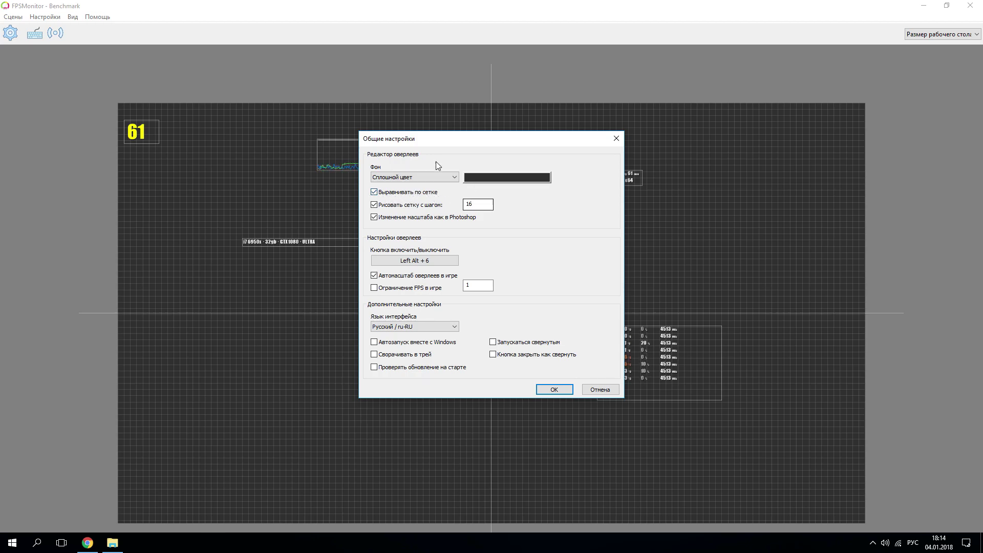
double_click(476, 204)
key(Return)
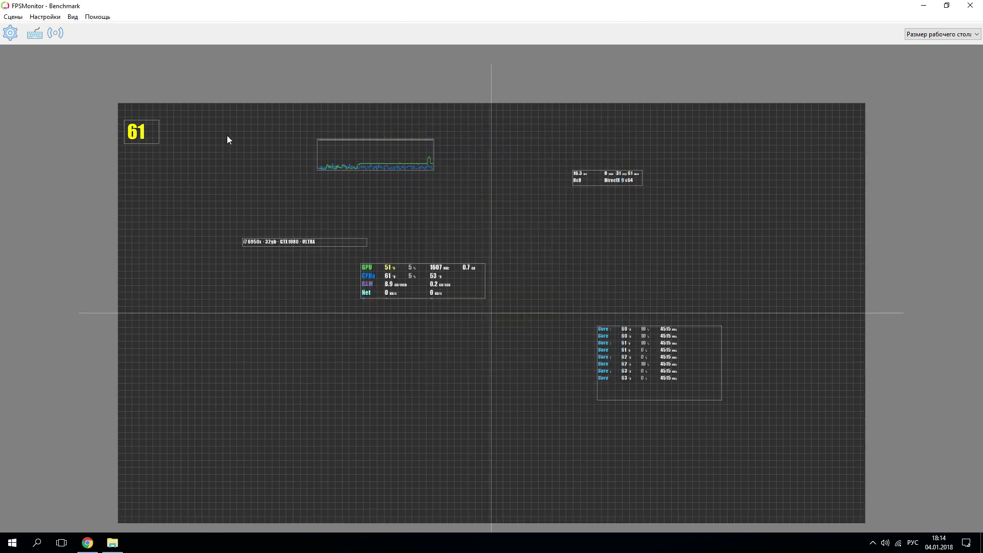
- Place the graph just below the FPS counter and move the core table and GPU/CPU summary slightly on the canvas
drag(348, 152, 164, 164)
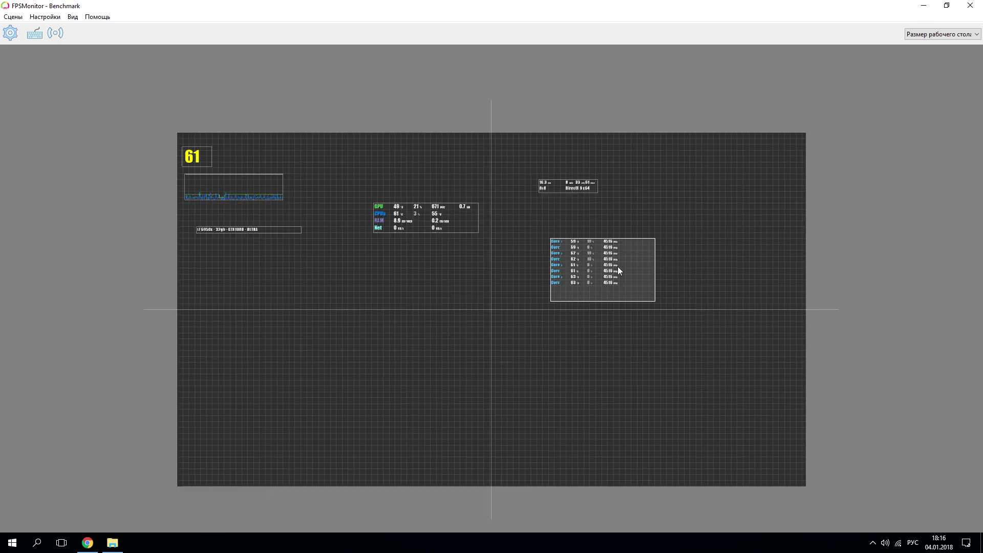
drag(619, 270, 593, 268)
drag(416, 219, 410, 219)
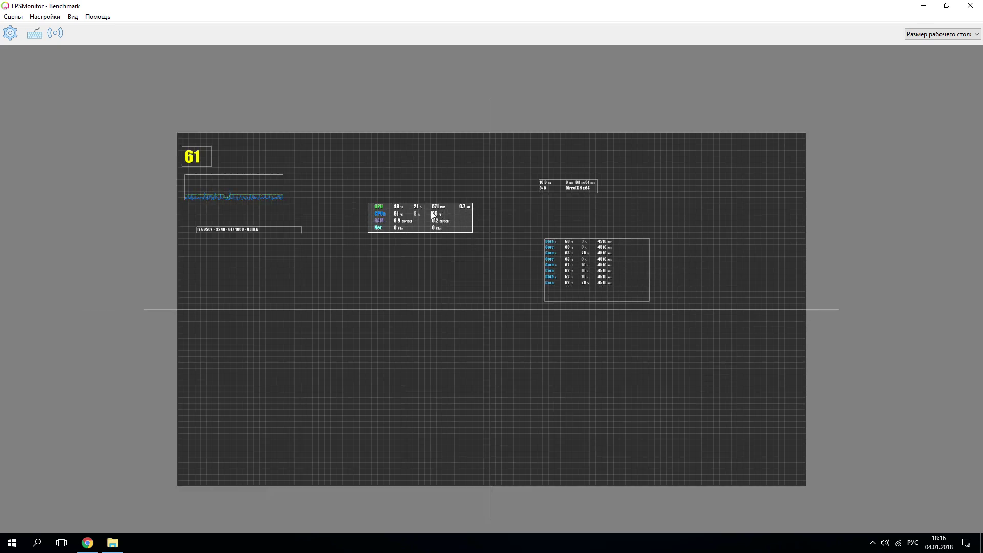
drag(604, 266, 574, 244)
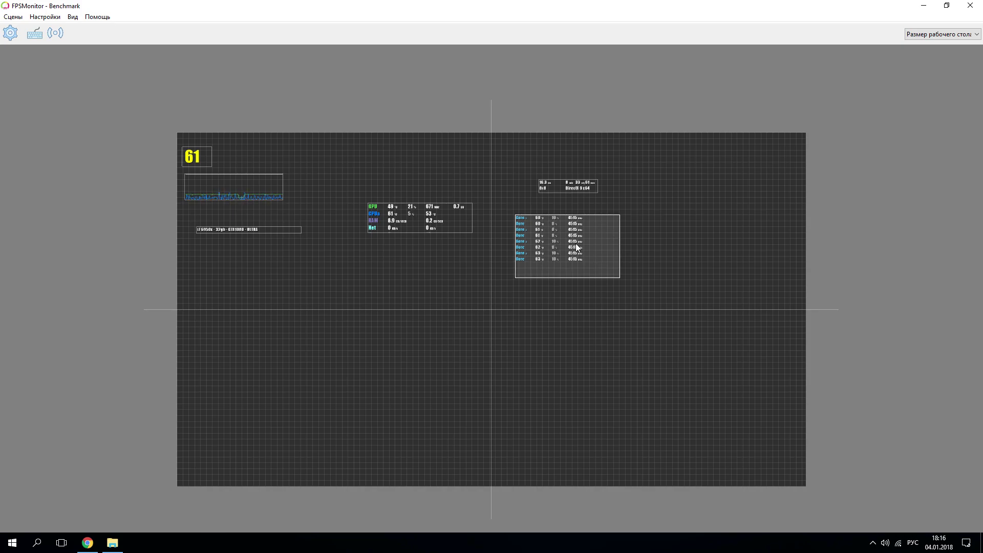
- Add a Sysinfo overlay in the empty area beside the core table and shift it slightly downward
right_click(677, 187)
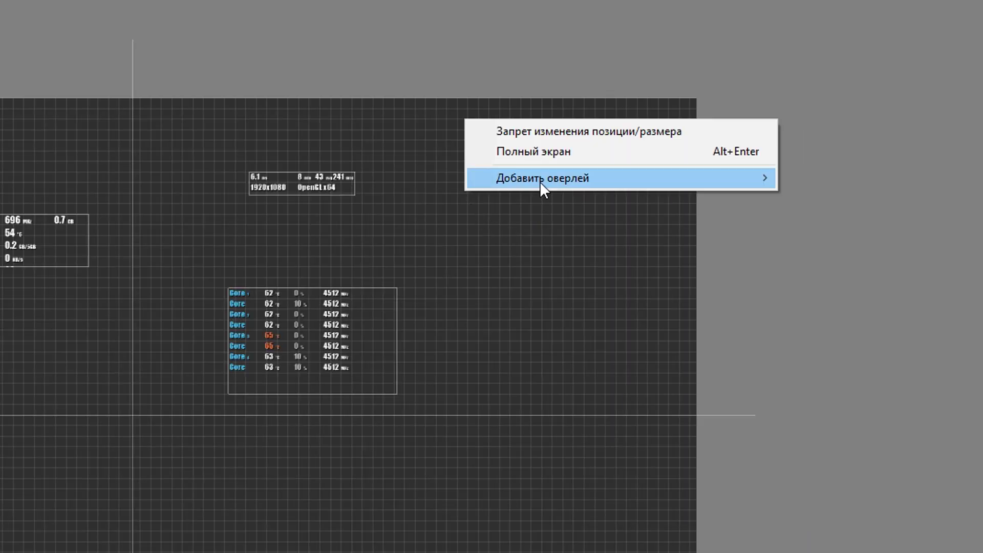
mouse_move(542, 183)
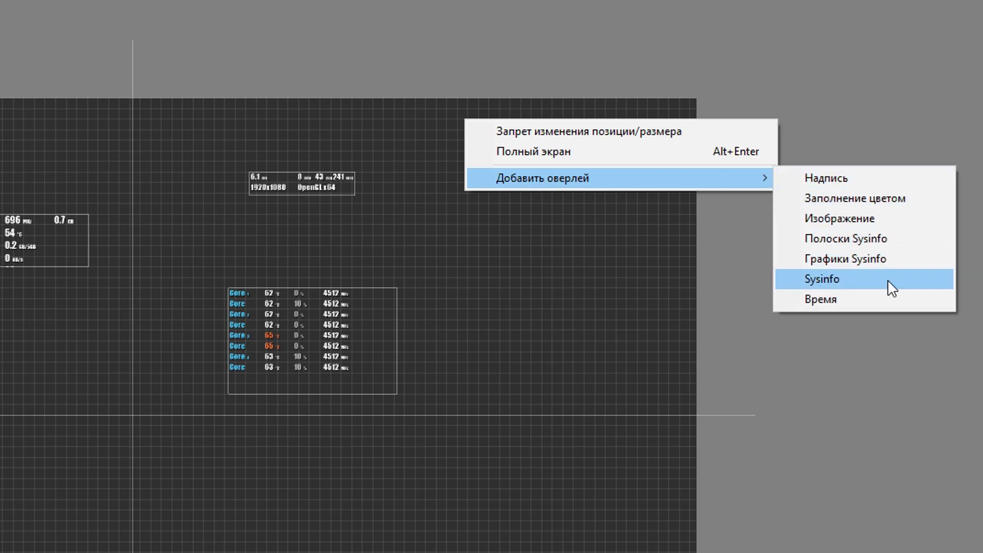
click(845, 280)
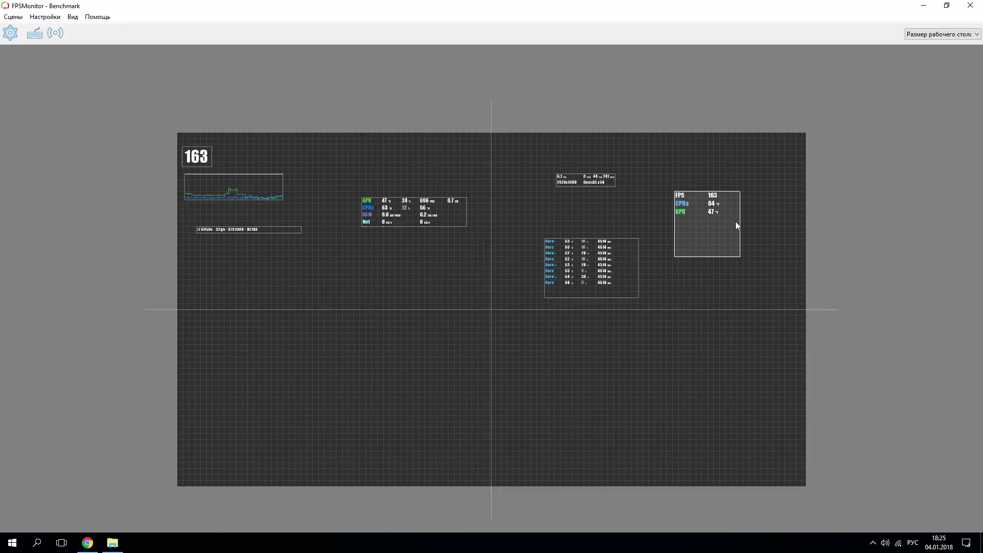
drag(715, 219, 717, 243)
- Open the new Sysinfo overlay's properties and remove the FPS, CPUa and GPU devices from its drawing order
right_click(716, 243)
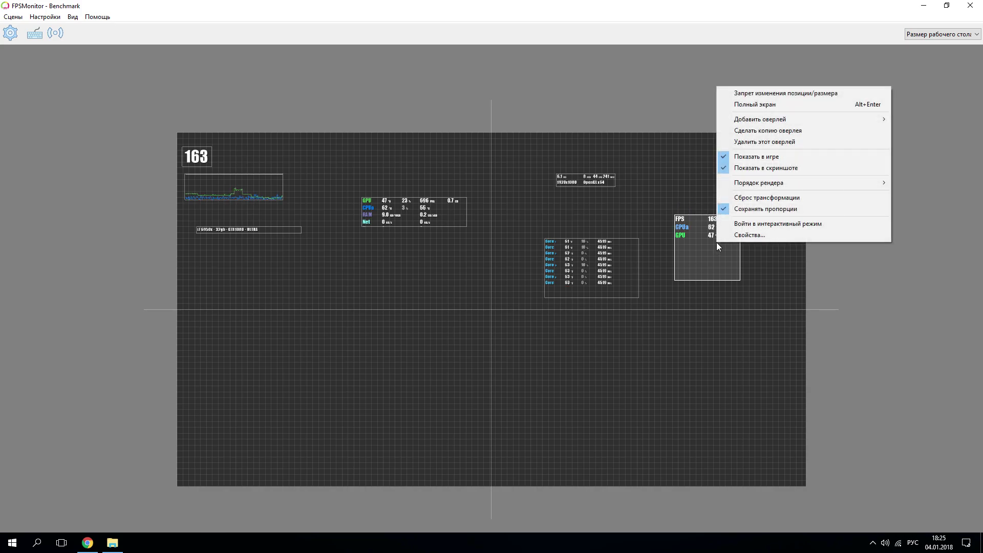
click(748, 235)
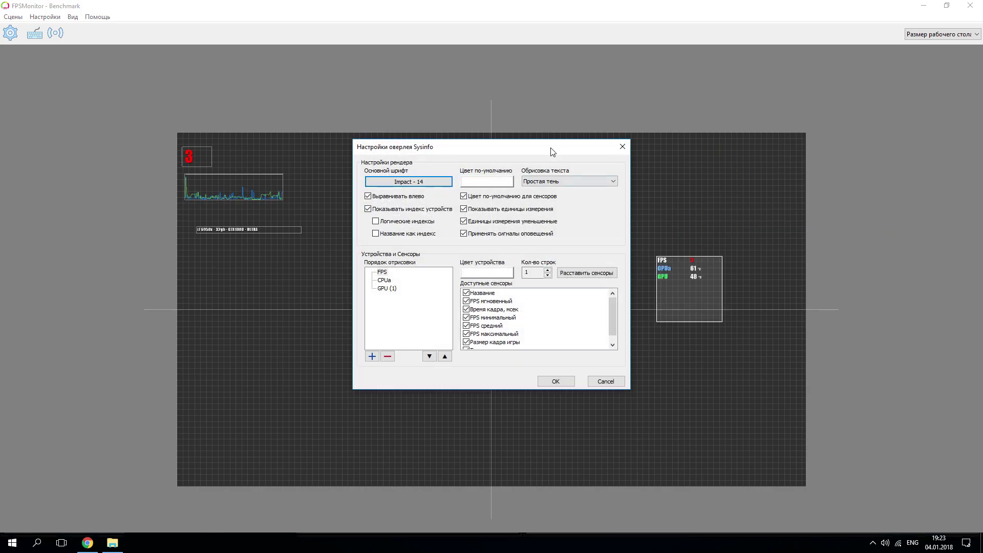
drag(552, 150, 539, 186)
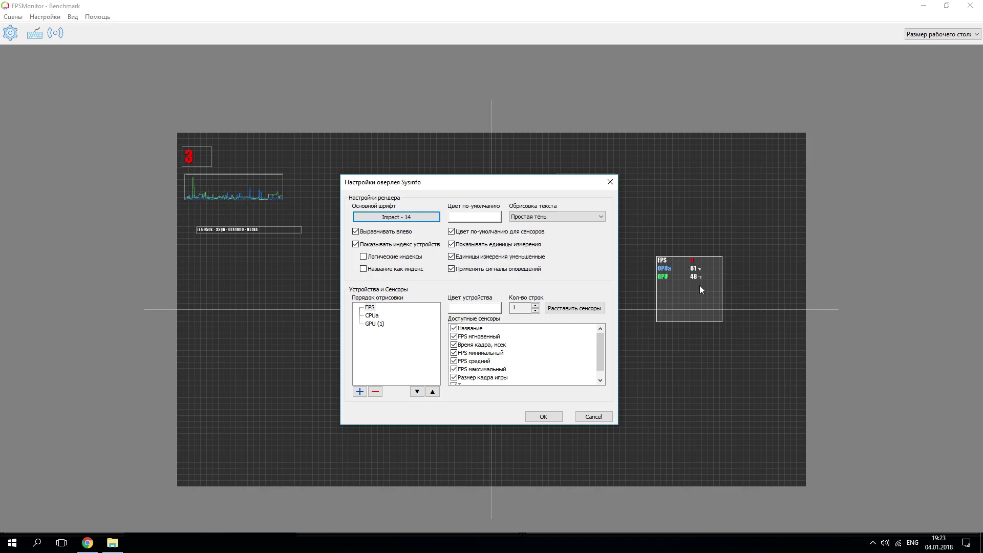
click(370, 307)
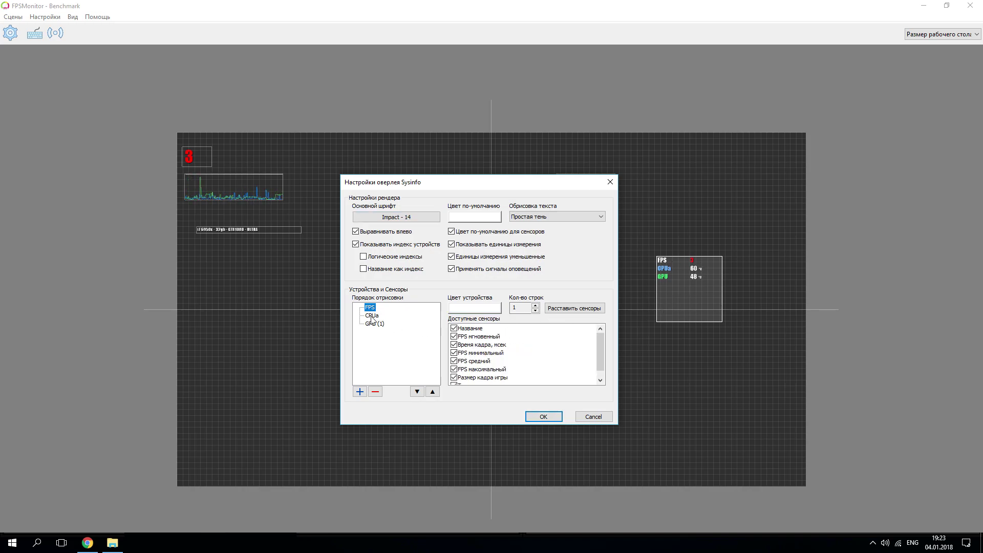
click(376, 393)
click(376, 392)
click(375, 393)
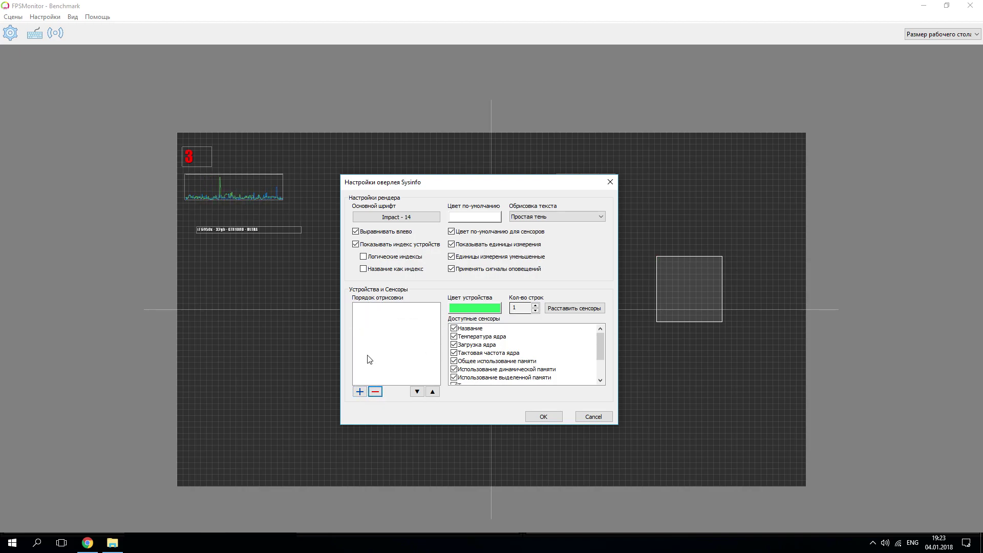
- Add the CPU device to the Sysinfo overlay, accept it, and enlarge the overlay directly below the existing core table
click(360, 392)
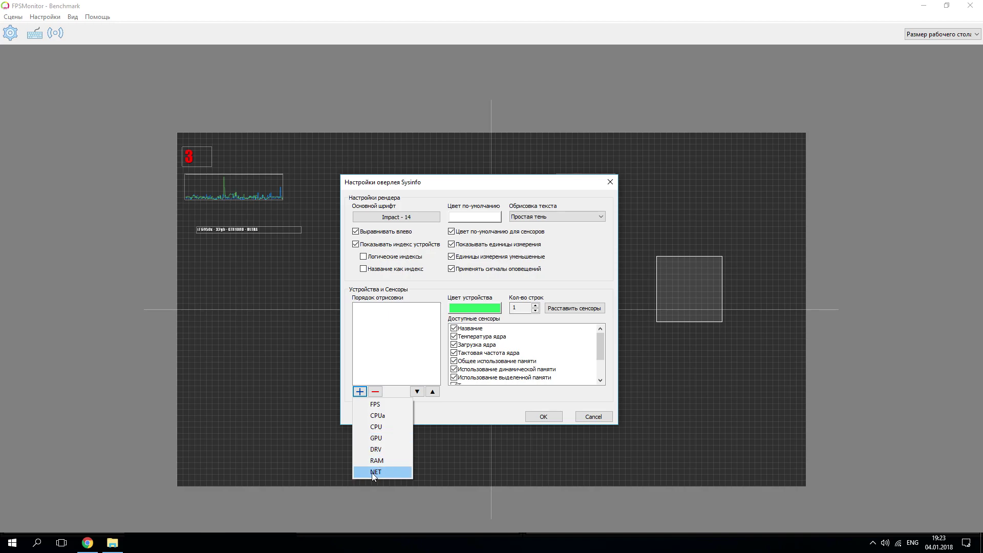
click(378, 427)
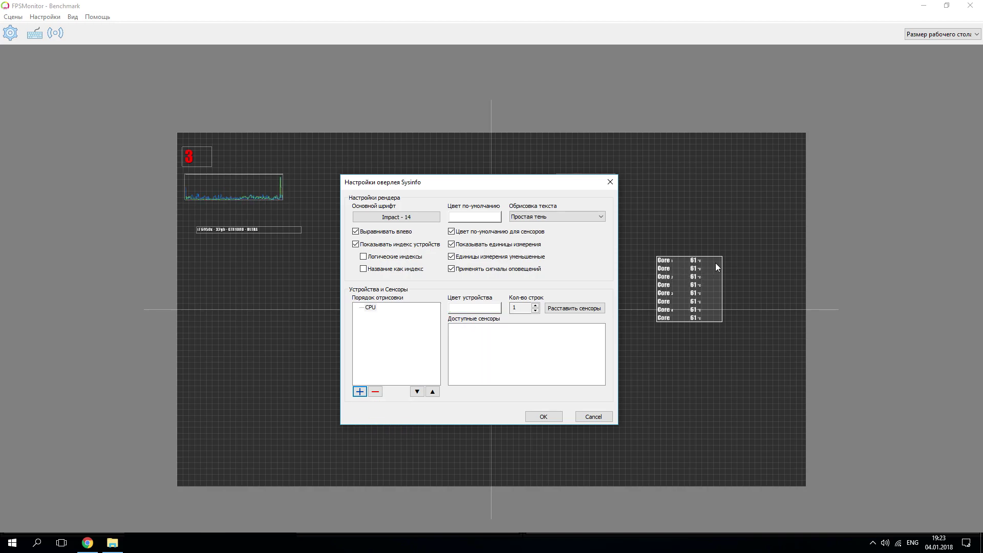
click(361, 308)
click(360, 308)
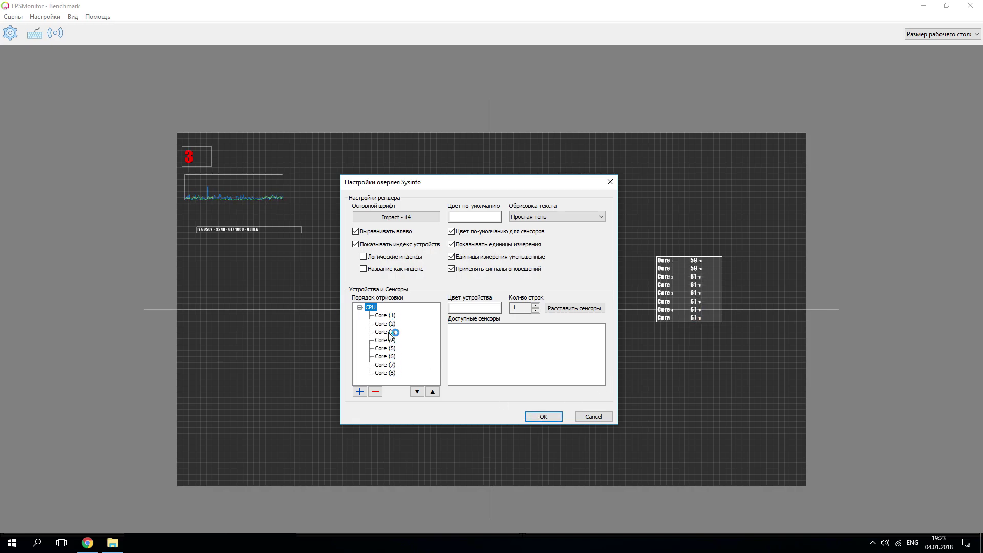
click(550, 416)
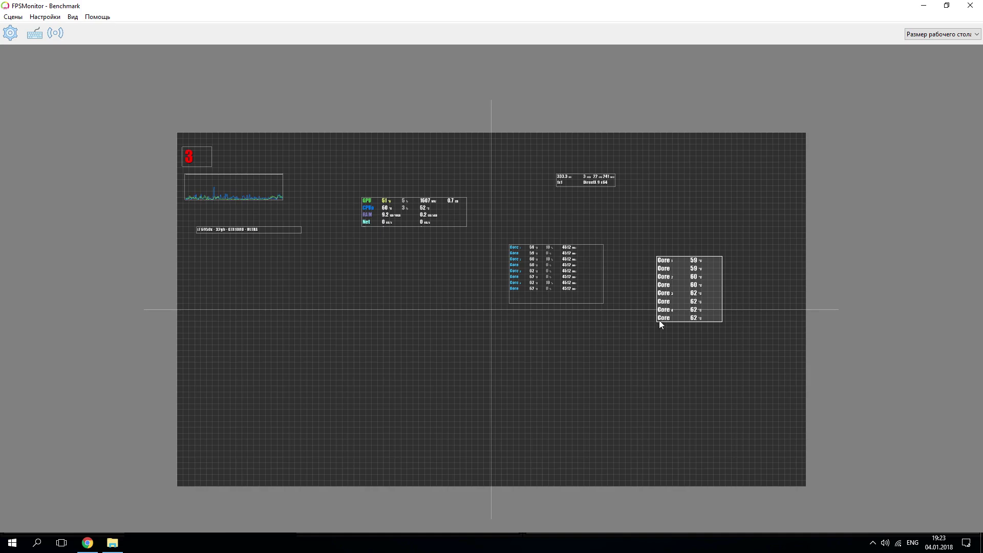
drag(657, 322, 545, 392)
drag(626, 317, 591, 358)
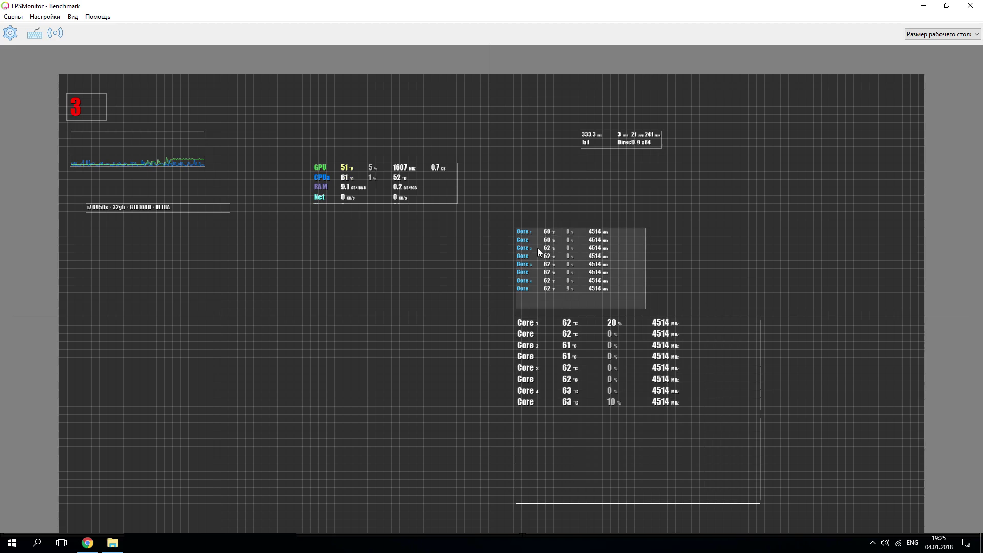
- Set the main font of the enlarged Sysinfo overlay to Impact size 10 and accept its settings
right_click(704, 365)
click(723, 356)
drag(544, 144, 418, 208)
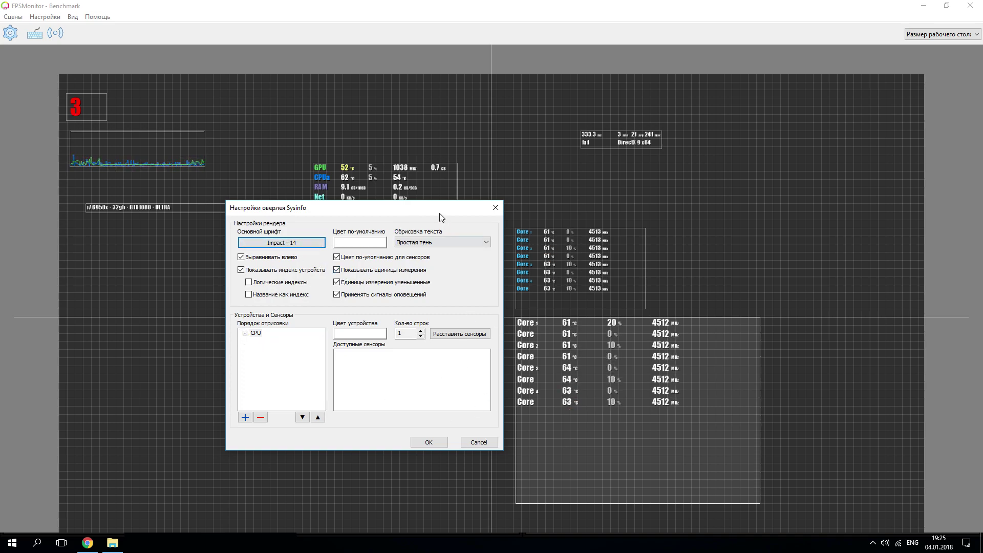
drag(439, 207, 420, 219)
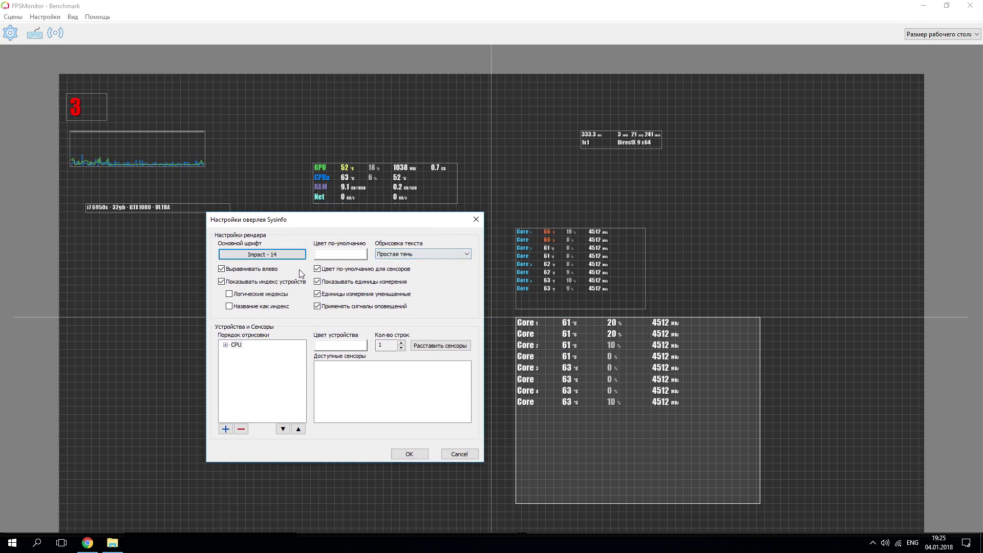
click(261, 256)
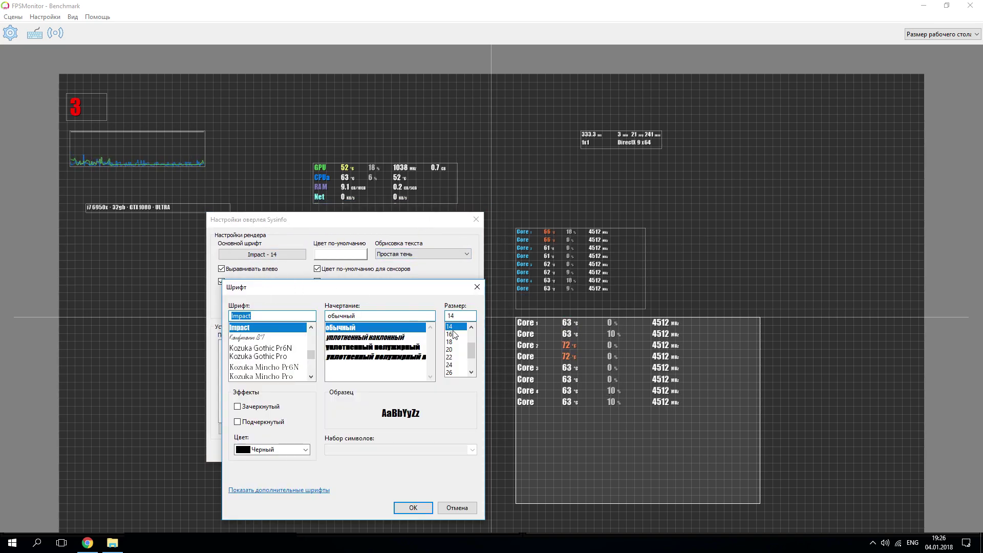
scroll(460, 346, up, 2)
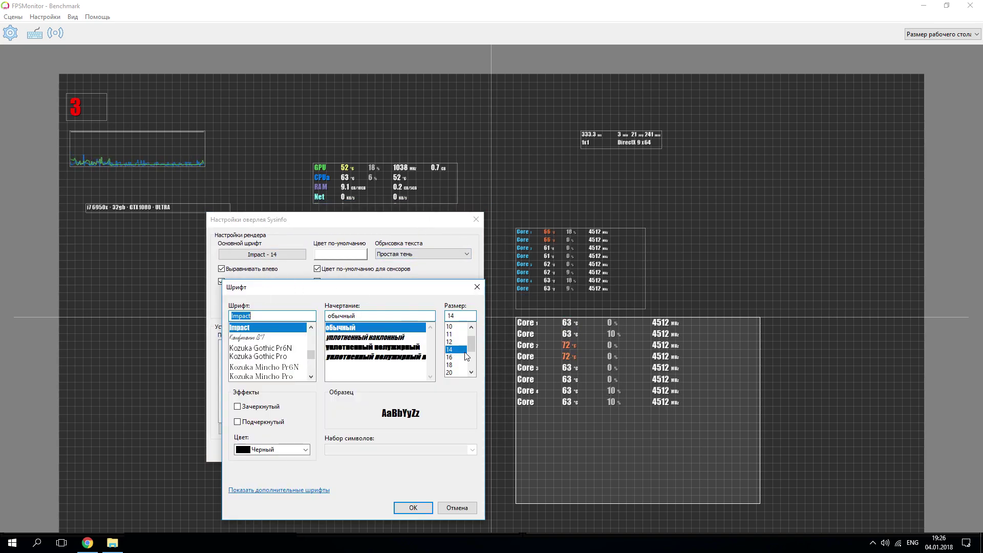
click(449, 327)
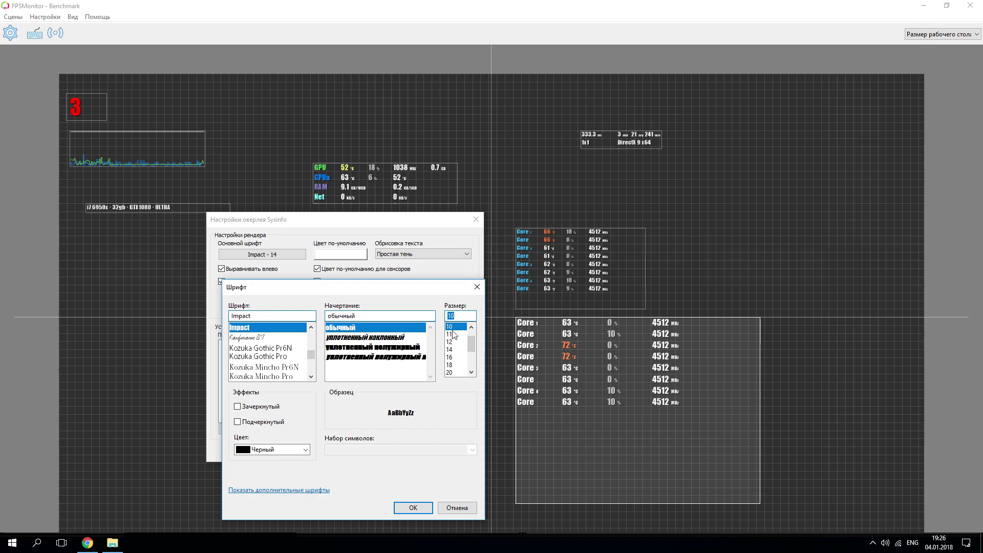
click(413, 507)
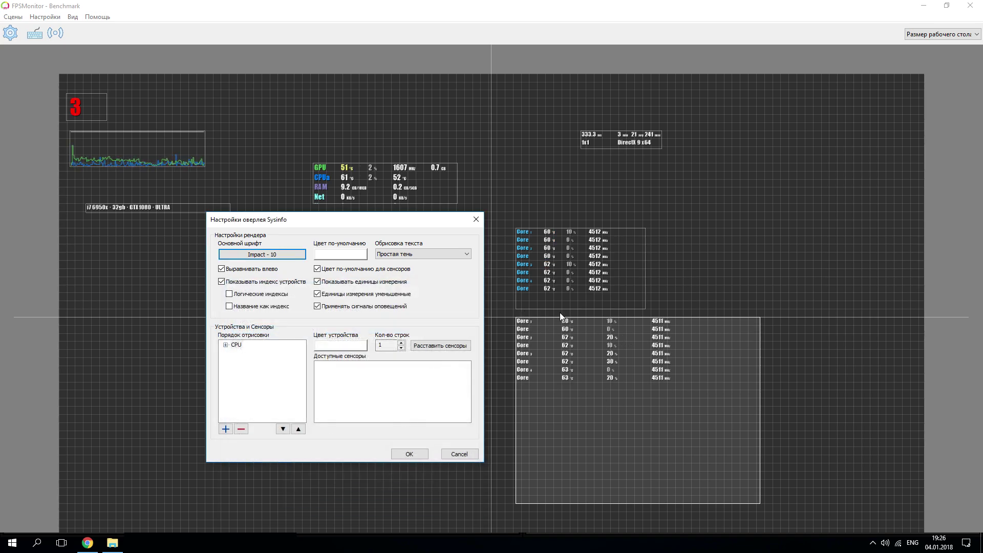
click(412, 454)
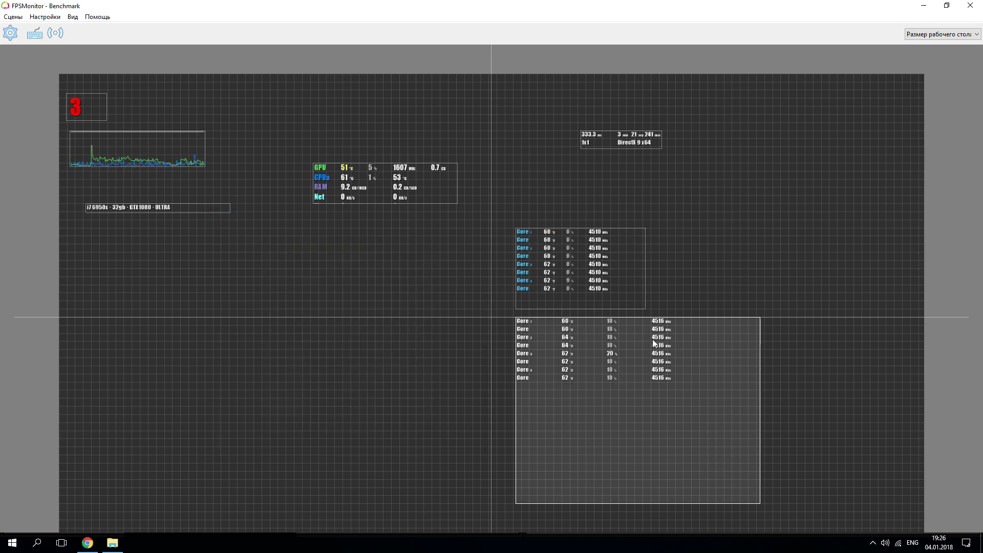
- Narrow the temperature, load and frequency column spacing in the enlarged Sysinfo overlay to match the core table above
click(559, 337)
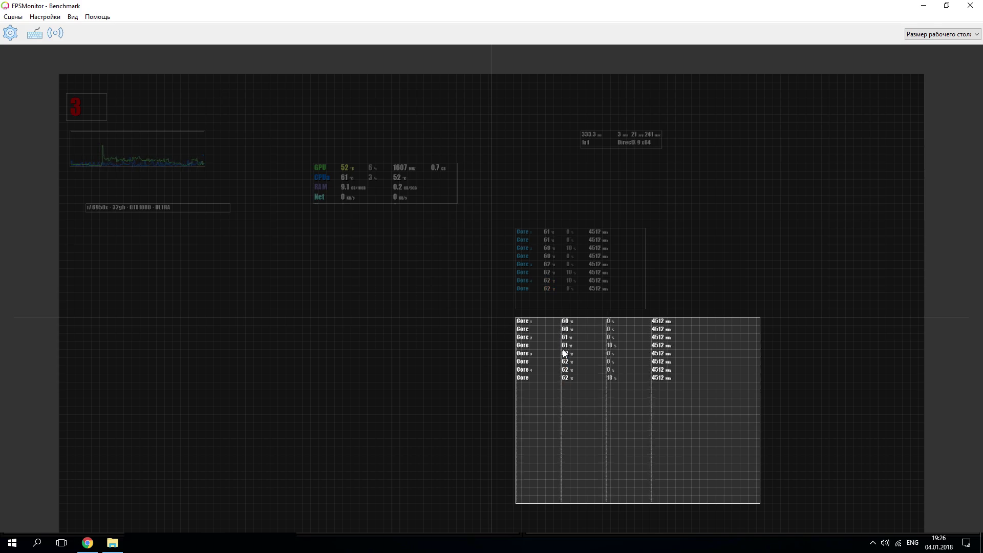
drag(560, 361, 542, 361)
drag(610, 372, 563, 370)
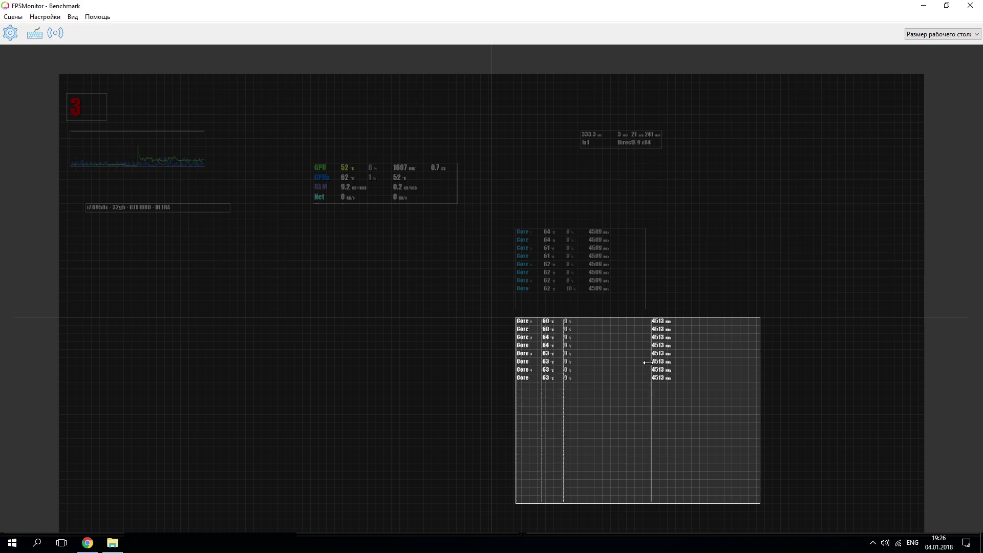
drag(650, 363, 581, 362)
click(474, 427)
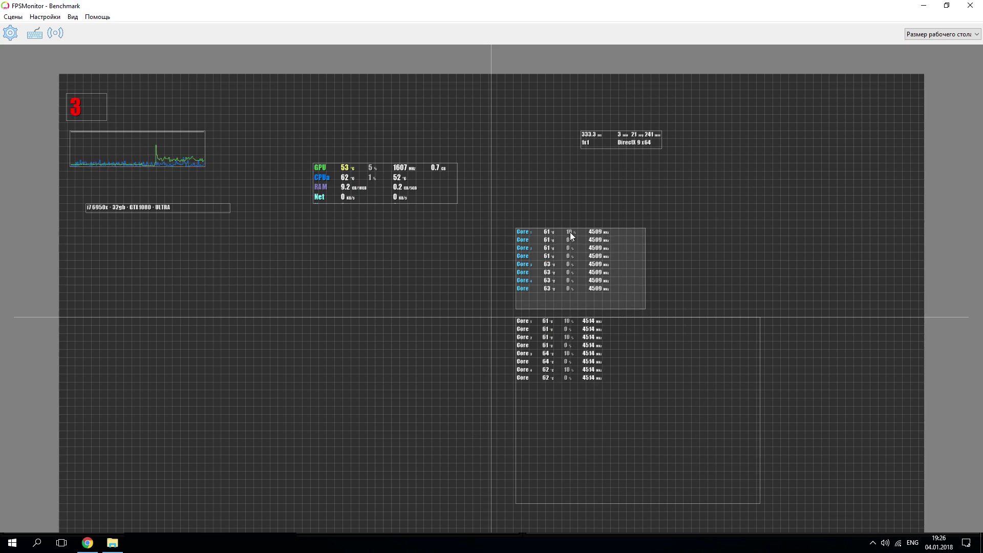
- Change the enlarged Sysinfo overlay's main font to Impact size 22 in the "уплотненный наклонный" style
right_click(724, 355)
click(741, 352)
drag(507, 160, 307, 230)
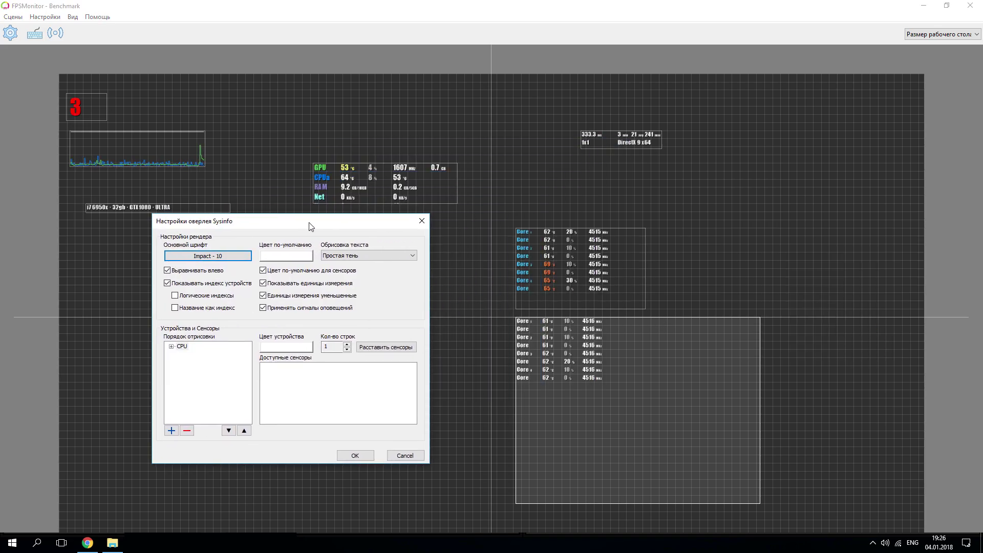
click(209, 256)
click(399, 358)
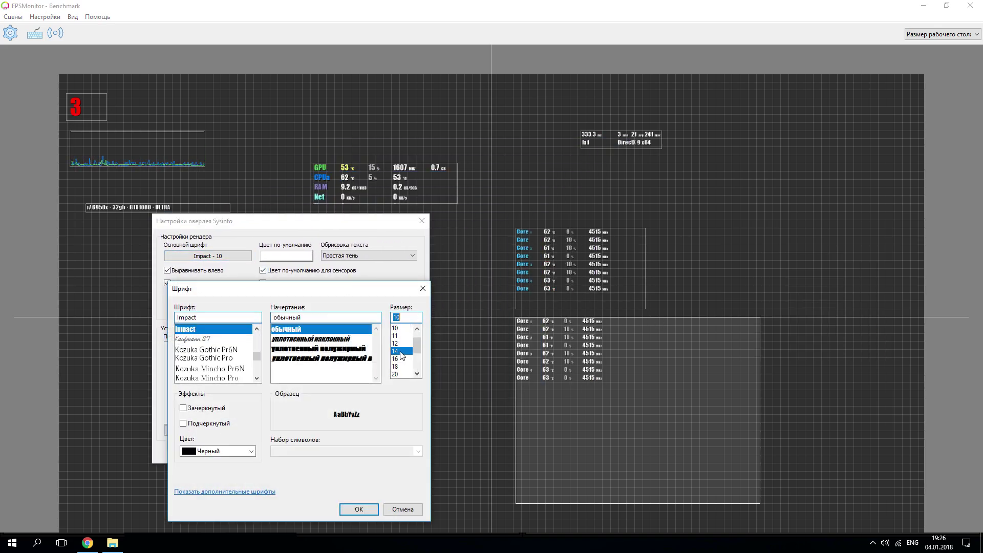
scroll(405, 354, down, 2)
click(397, 335)
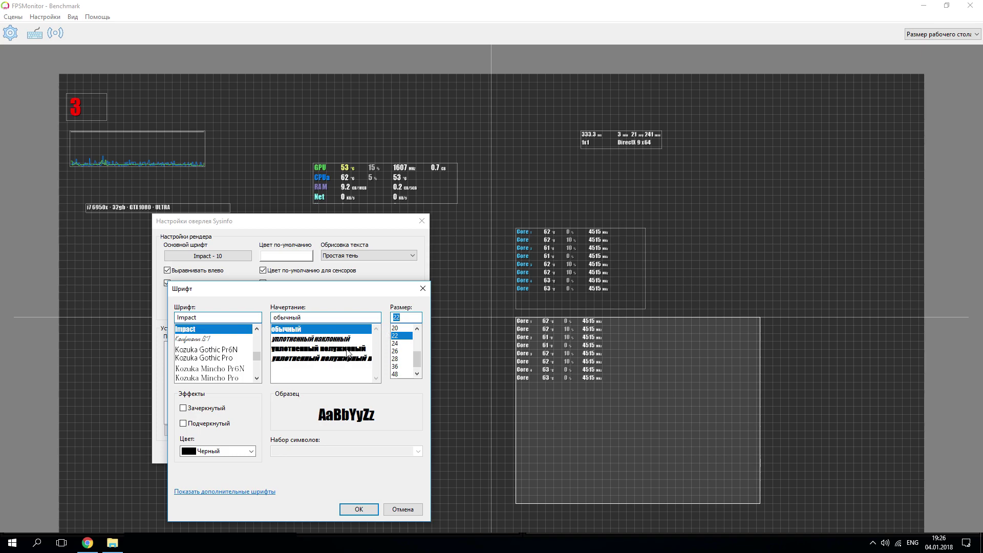
click(308, 339)
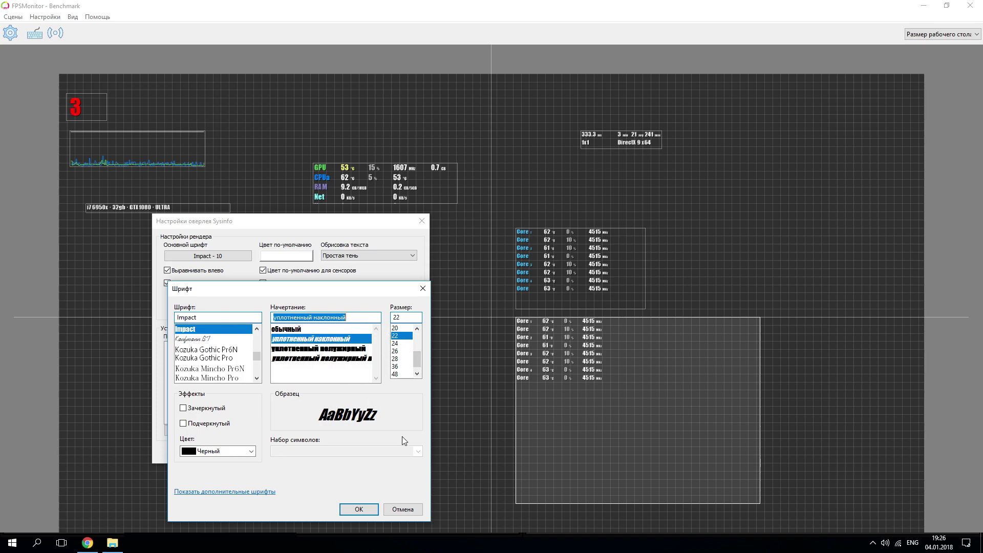
click(358, 509)
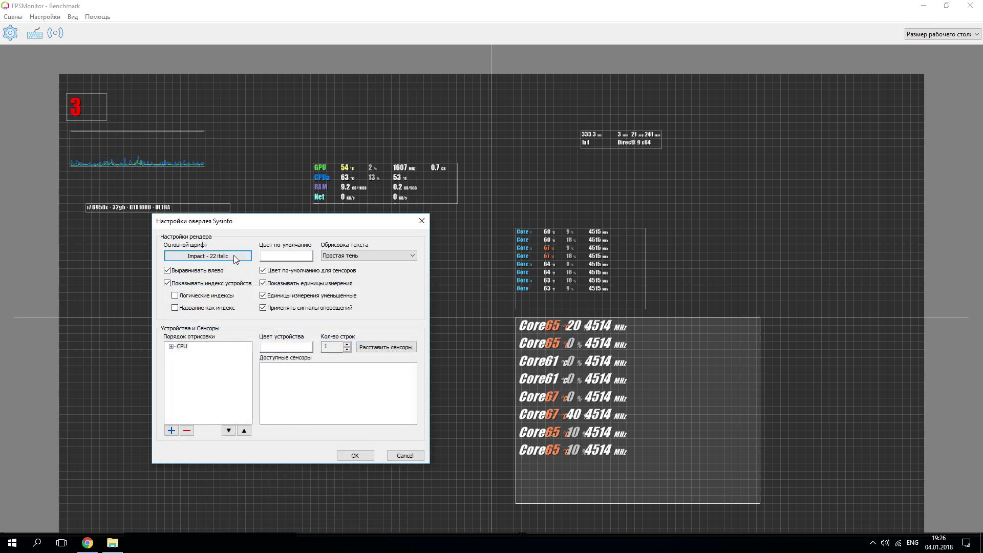
- Switch the Sysinfo overlay's main font to Arial at size 22
click(208, 256)
scroll(219, 361, up, 2)
scroll(219, 361, up, 1)
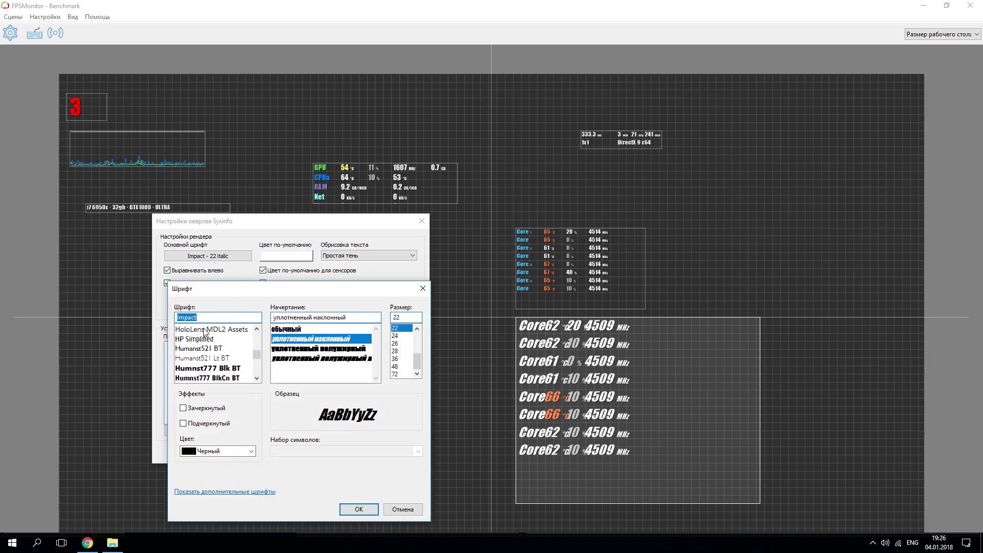
text(ar)
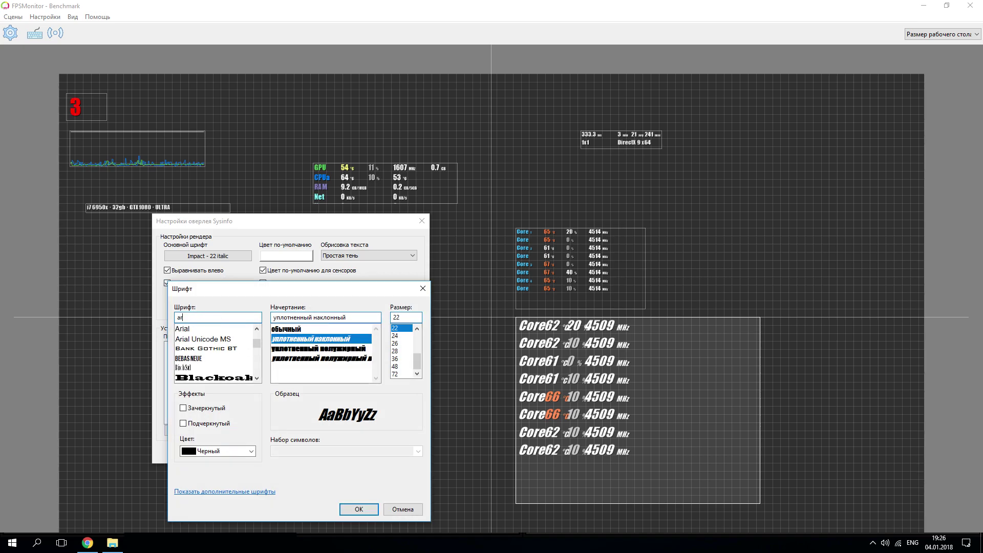
text(ial)
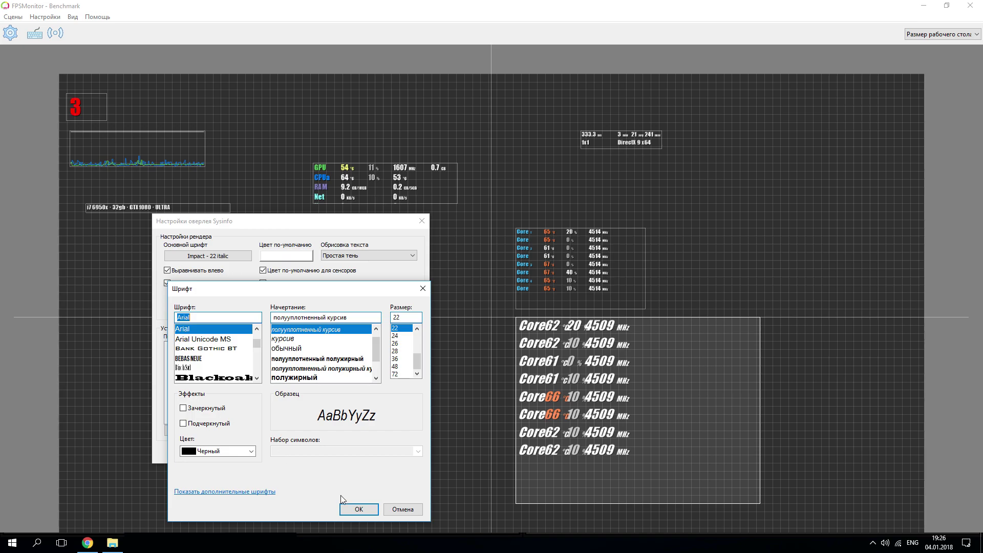
click(359, 508)
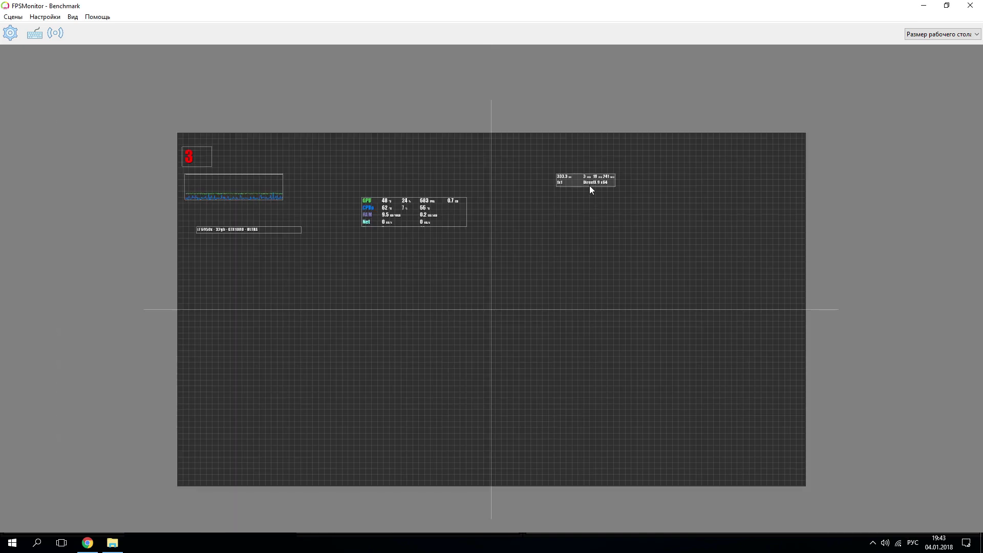
- Delete the frame-time block, the GPU/CPU summary and the graph overlay from the scene
right_click(589, 183)
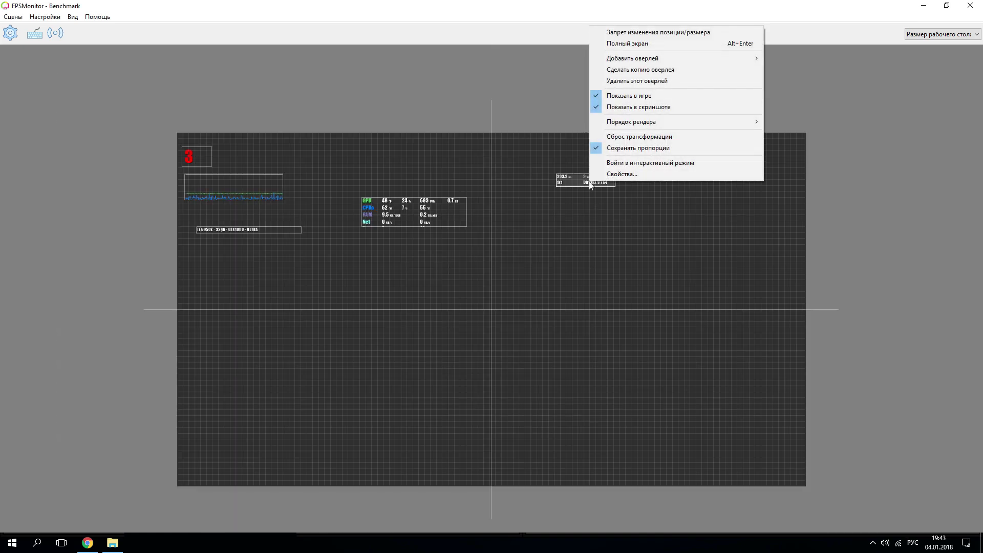
click(621, 82)
right_click(442, 208)
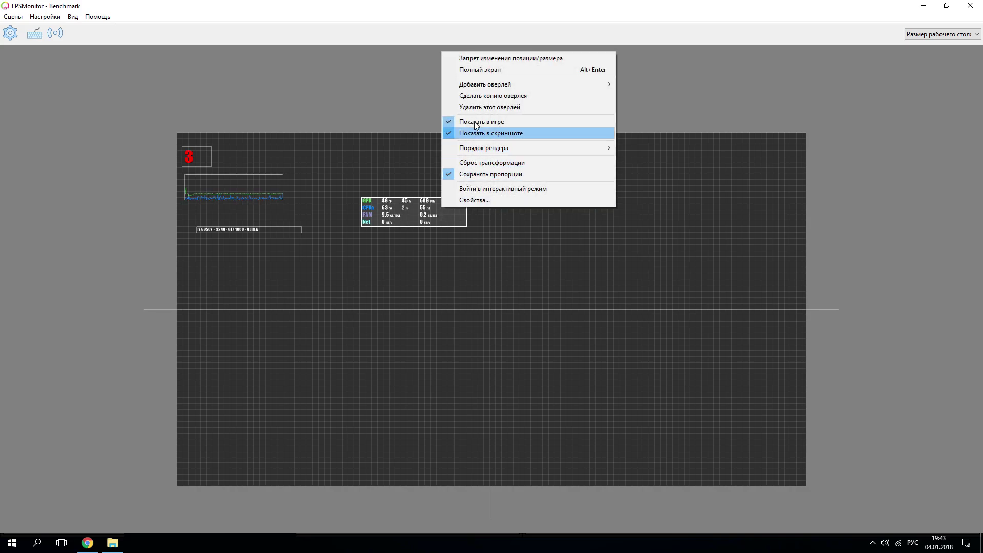
click(477, 107)
right_click(259, 189)
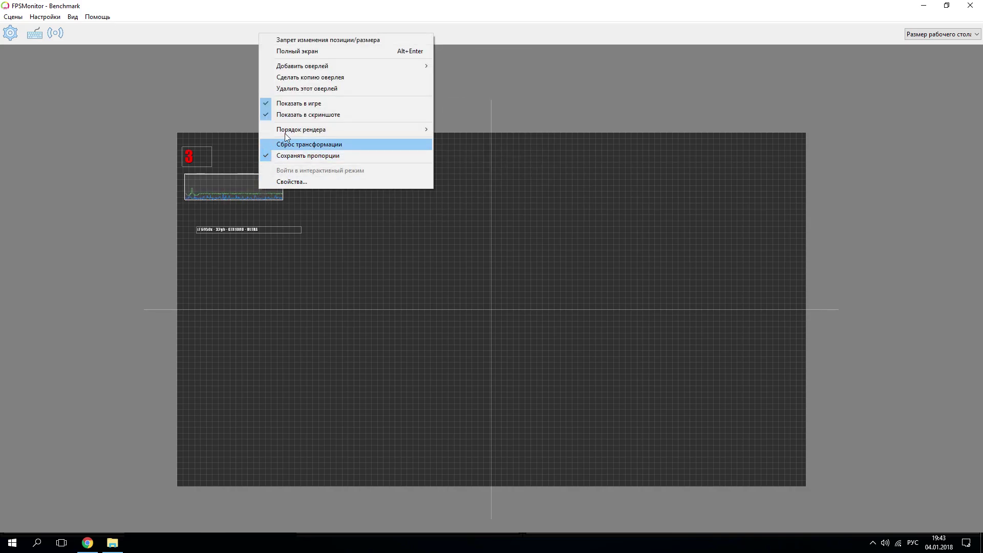
click(294, 88)
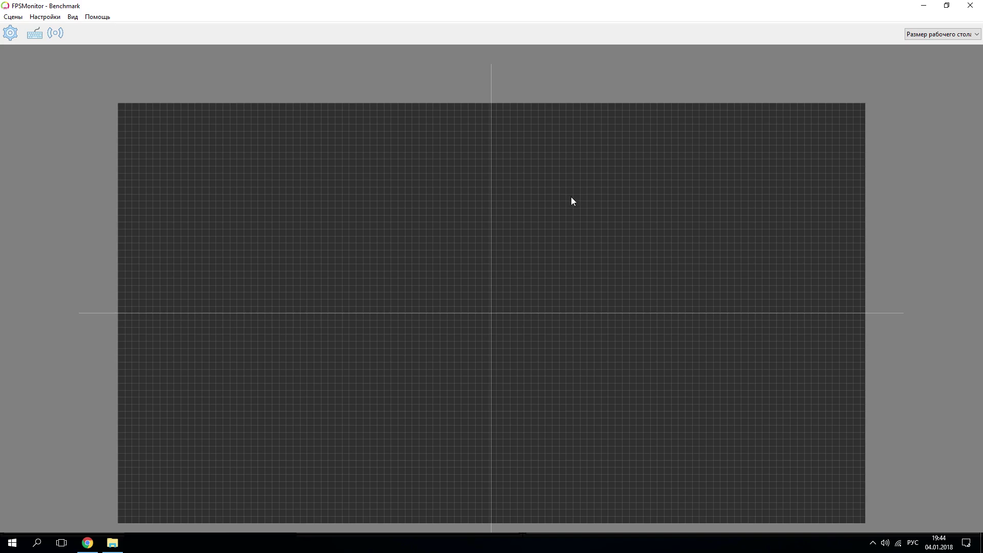
- Add a Sysinfo overlay to the empty canvas and move it slightly upward
right_click(560, 224)
mouse_move(601, 214)
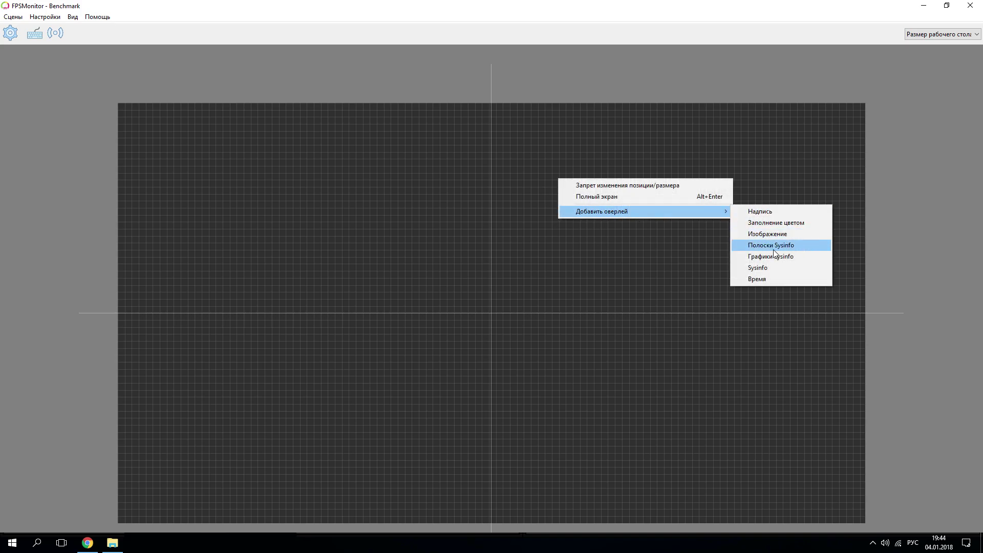
click(773, 266)
drag(597, 252, 607, 210)
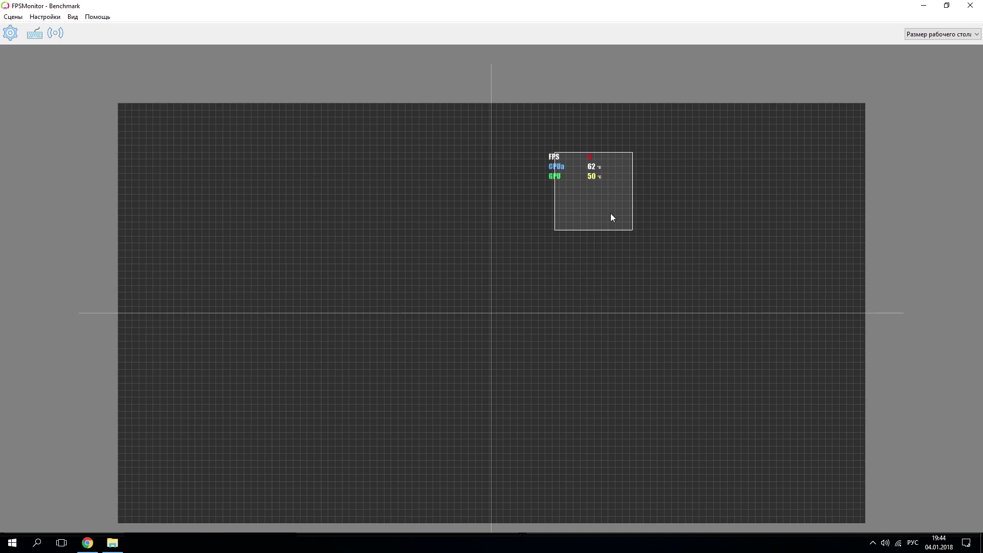
- Replace all devices in the new Sysinfo overlay with a single GPU device
right_click(604, 204)
click(663, 197)
drag(525, 154, 417, 199)
click(274, 318)
click(279, 403)
click(272, 392)
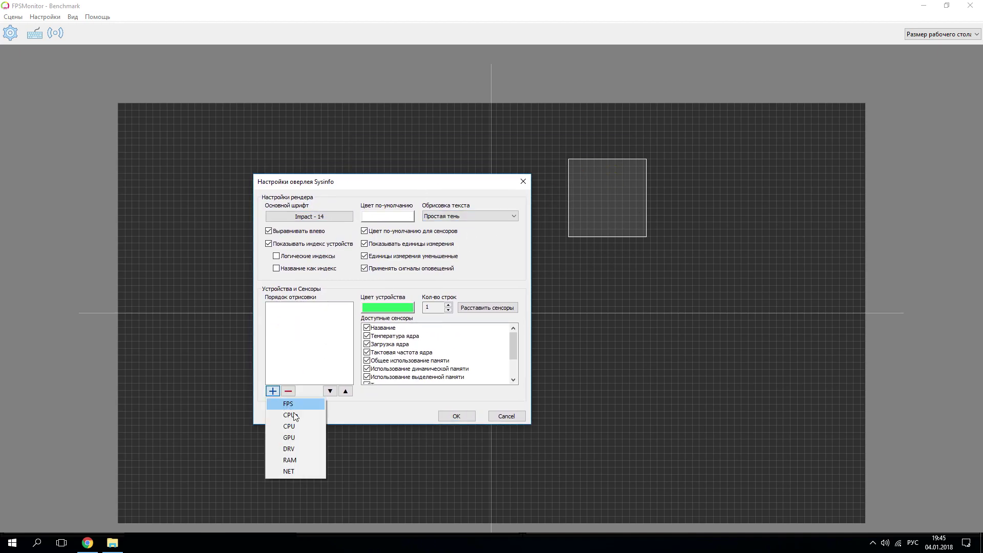
click(302, 441)
click(283, 308)
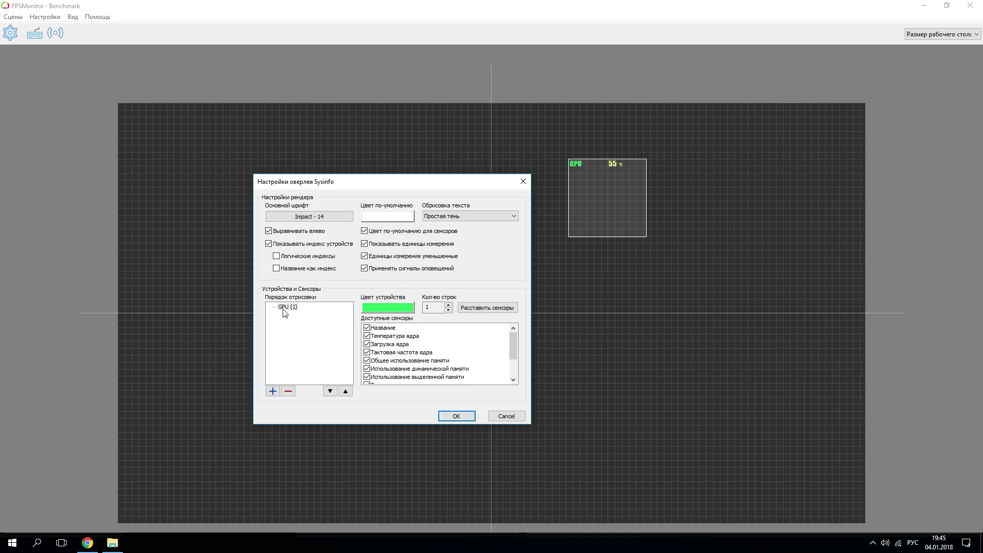
- Apply the GPU device settings, then move the overlay toward the canvas's upper left and enlarge it to fit all its sensors
drag(512, 342, 504, 323)
drag(515, 346, 413, 337)
click(455, 415)
drag(597, 235, 338, 168)
drag(360, 202, 817, 394)
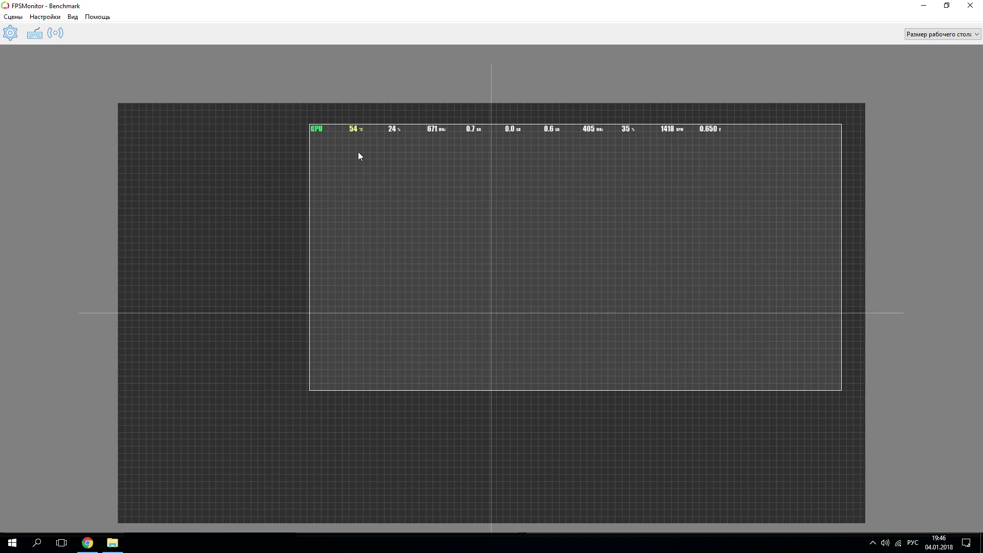
- Disable the GPU sensors "Напряжение ядра", "Скорость кулера, RPM" and "Скорость кулера, проценты" in the enlarged overlay
right_click(463, 287)
click(497, 280)
drag(466, 152, 423, 212)
click(559, 392)
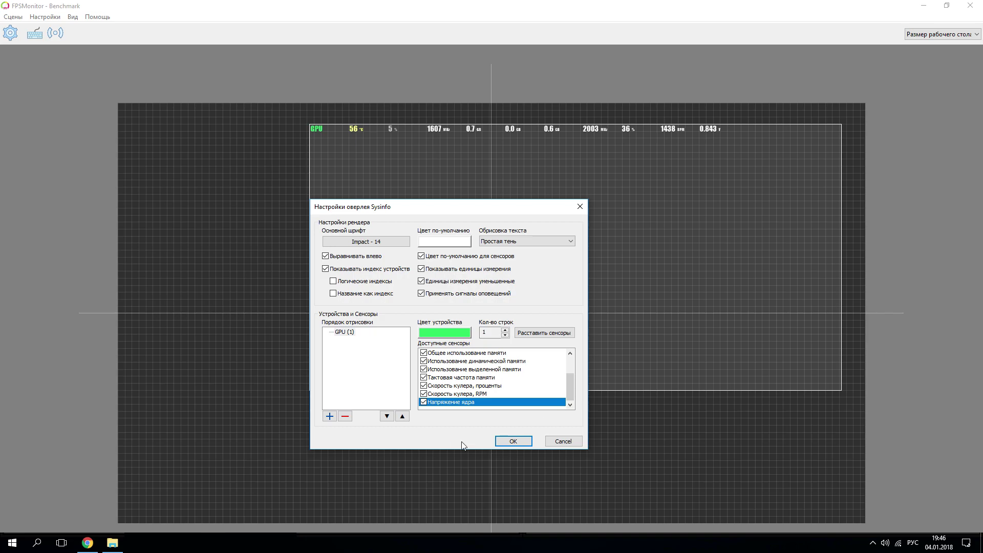
click(424, 402)
click(458, 394)
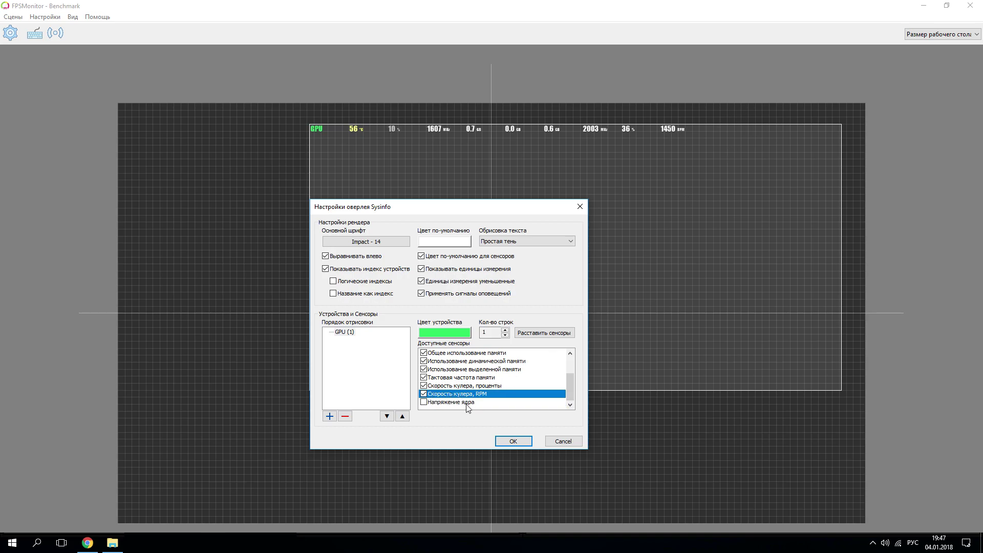
click(424, 394)
click(429, 387)
click(424, 386)
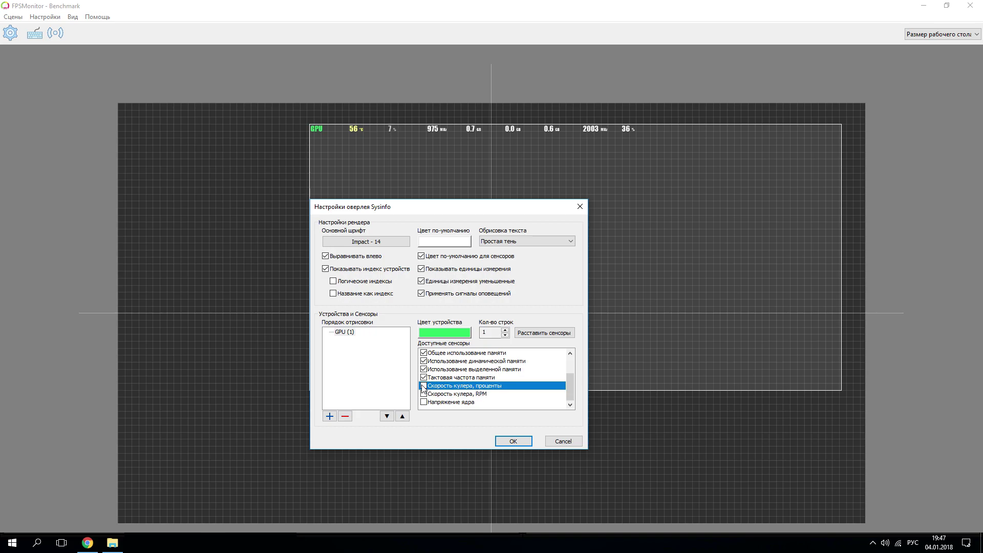
- Disable the GPU sensors "Использование динамической памяти", "Использование выделенной памяти" and "Тактовая частота памяти", and apply the overlay settings
scroll(433, 394, up, 2)
click(443, 354)
click(446, 362)
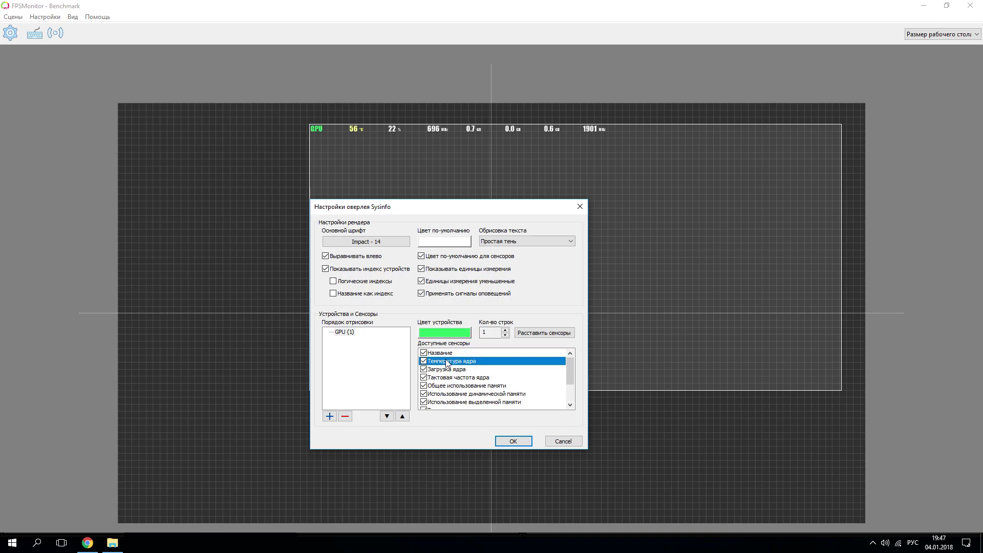
click(449, 370)
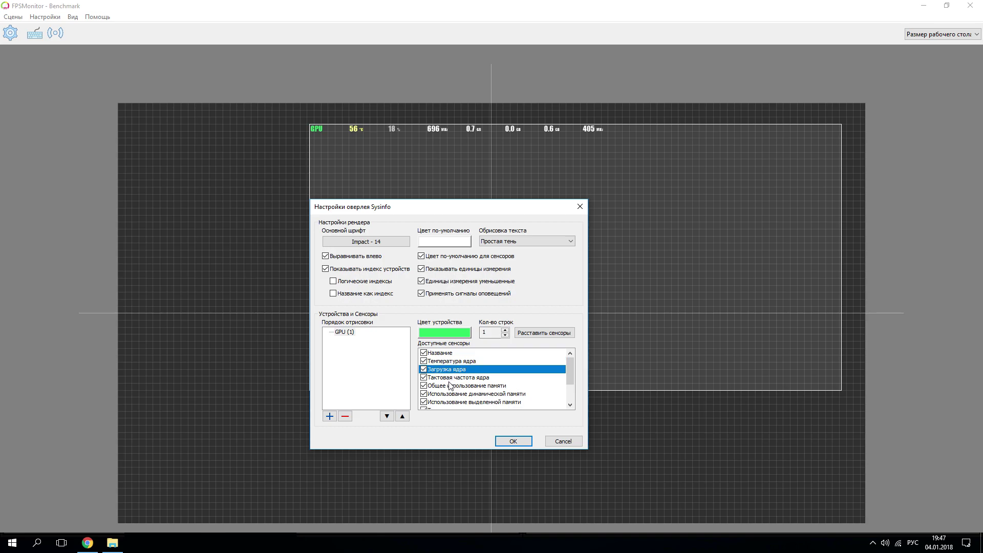
click(452, 378)
scroll(470, 383, down, 1)
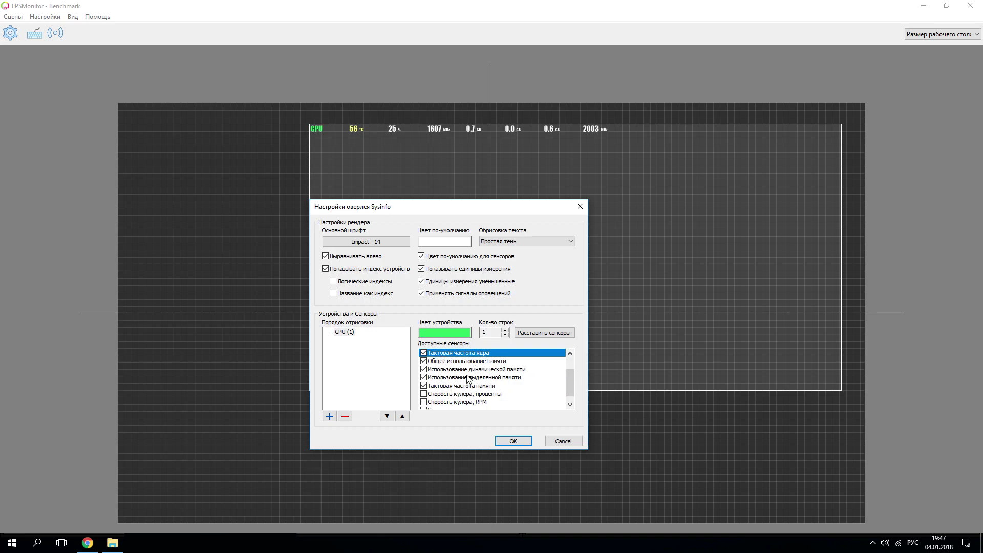
click(424, 370)
click(423, 377)
click(423, 386)
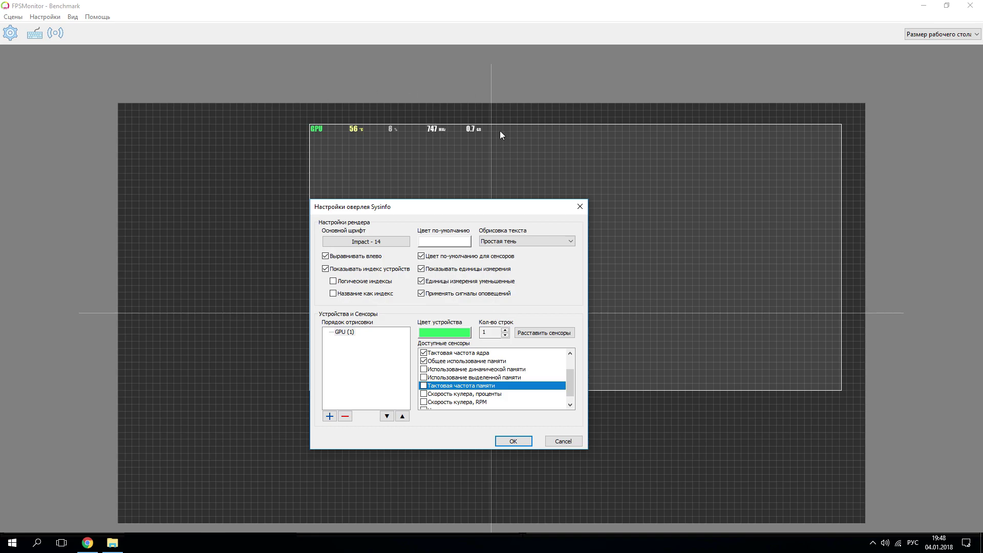
key(Return)
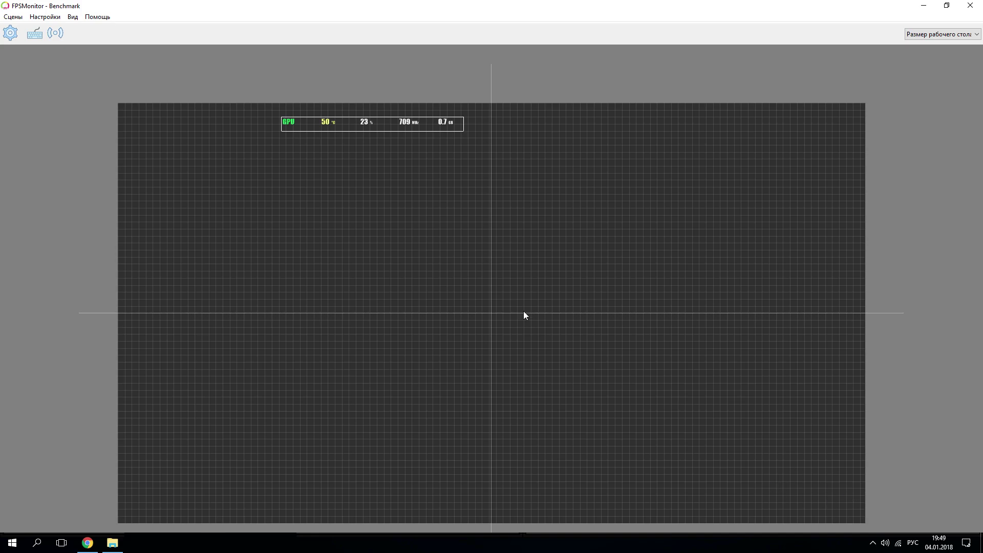
- Add a second Sysinfo overlay below the GPU row and make GPU its only device
right_click(382, 192)
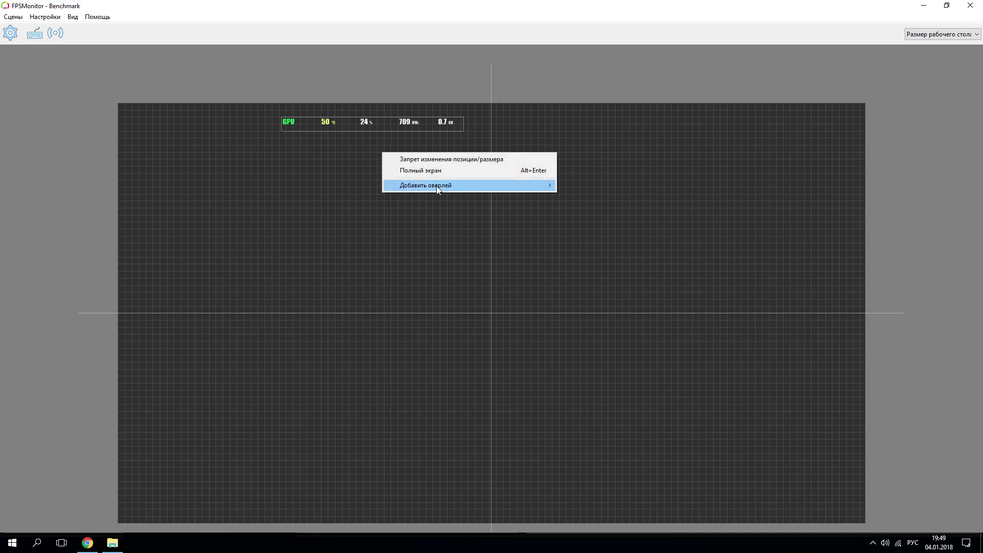
mouse_move(518, 184)
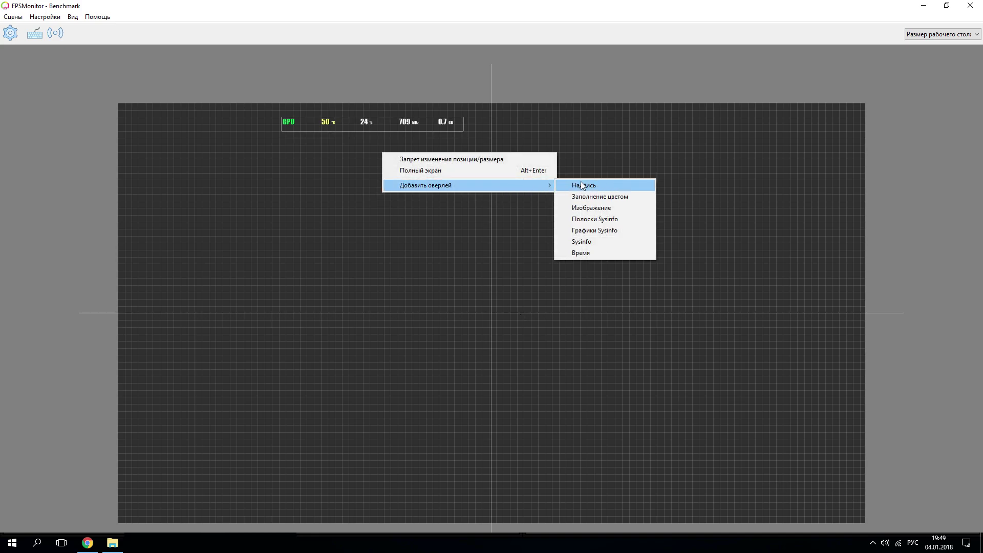
click(595, 242)
right_click(421, 239)
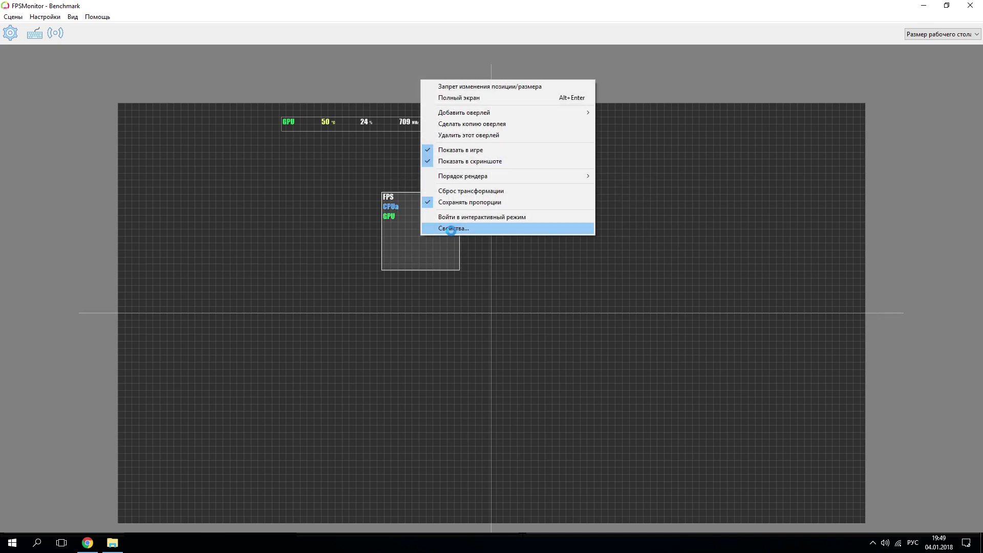
click(450, 231)
drag(477, 146, 611, 178)
click(504, 383)
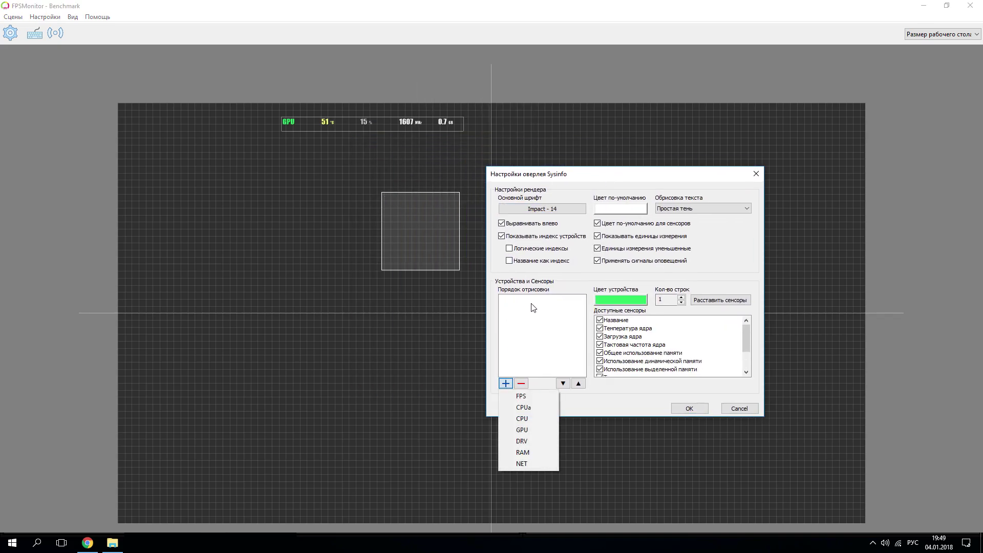
click(532, 432)
click(520, 299)
- Limit the second overlay's GPU sensors to "Скорость кулера, проценты", "Скорость кулера, RPM" and "Напряжение ядра", and apply the settings
scroll(637, 338, down, 3)
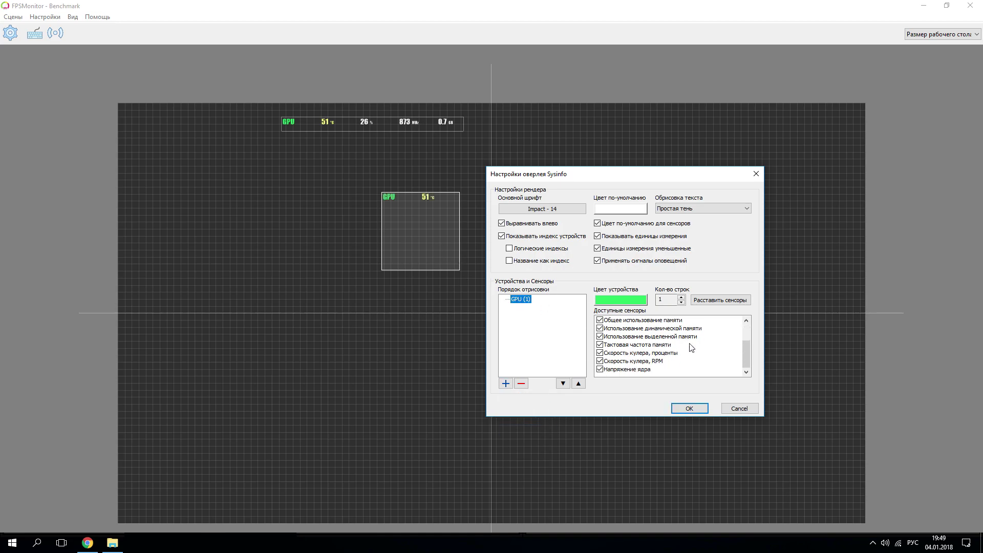
click(599, 336)
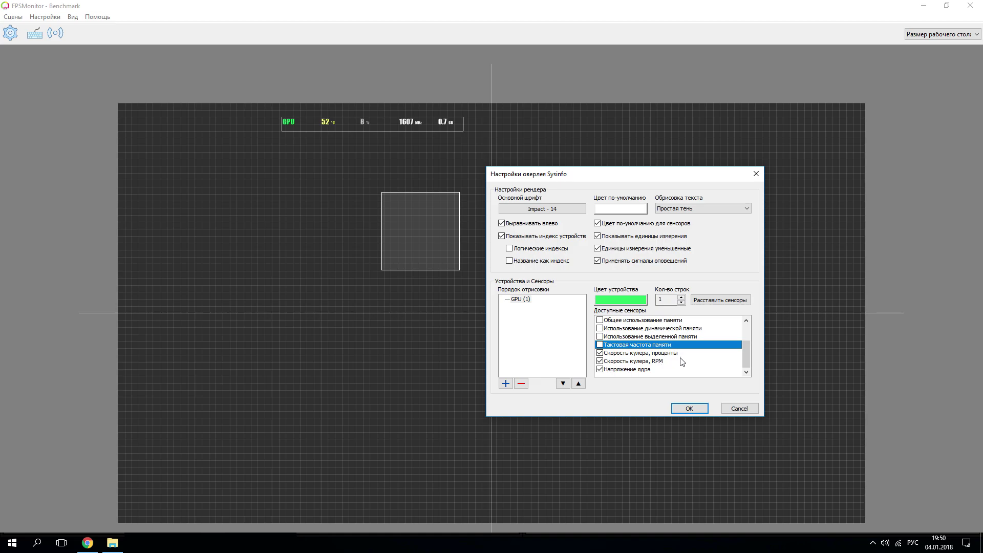
click(639, 353)
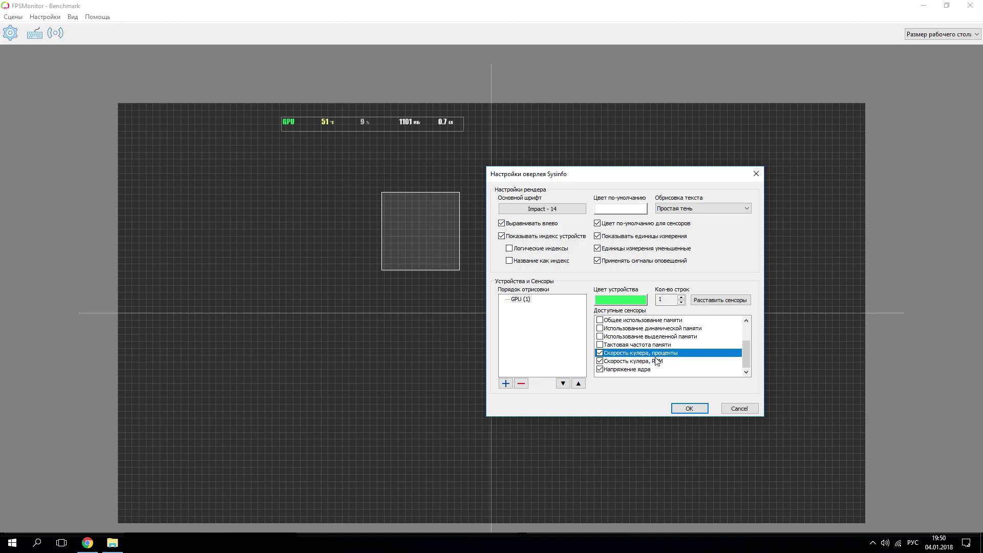
click(689, 408)
- Enlarge the second overlay to fit its distant sensor columns and enter its interactive mode
drag(459, 270, 859, 343)
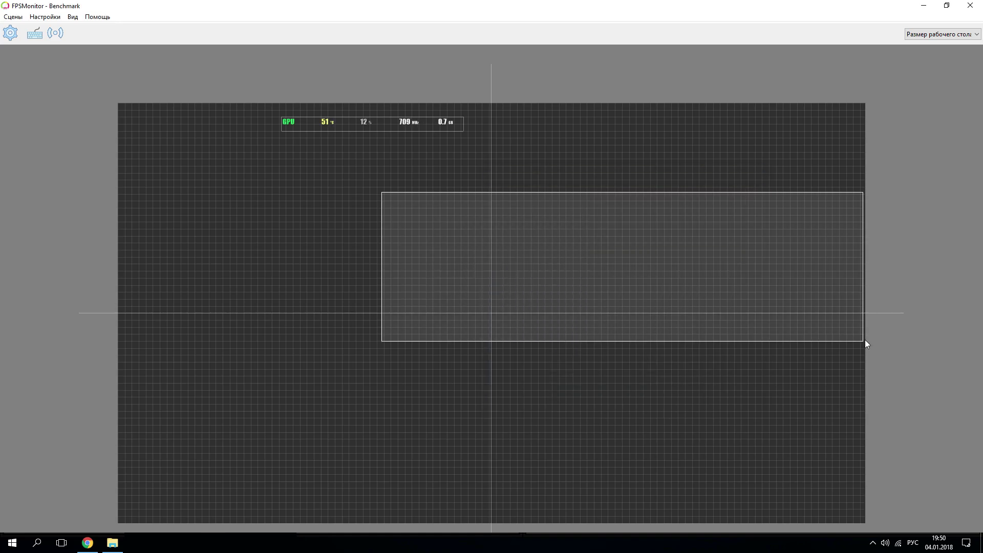
drag(729, 312, 328, 237)
click(644, 206)
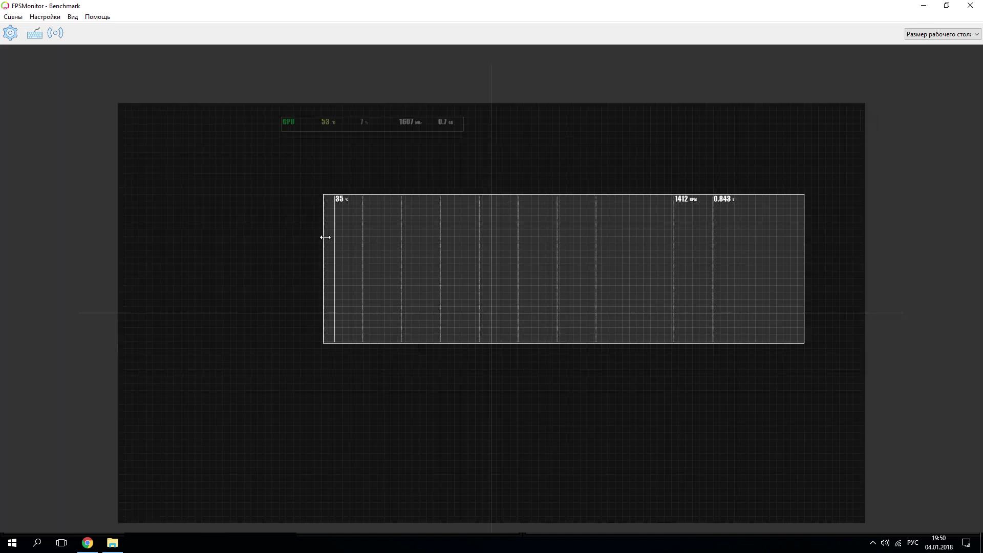
- Bring the fan RPM and voltage columns next to the fan percentage, and place the overlay compactly in the canvas's lower-right corner
drag(674, 225, 346, 244)
drag(713, 226, 382, 228)
click(421, 350)
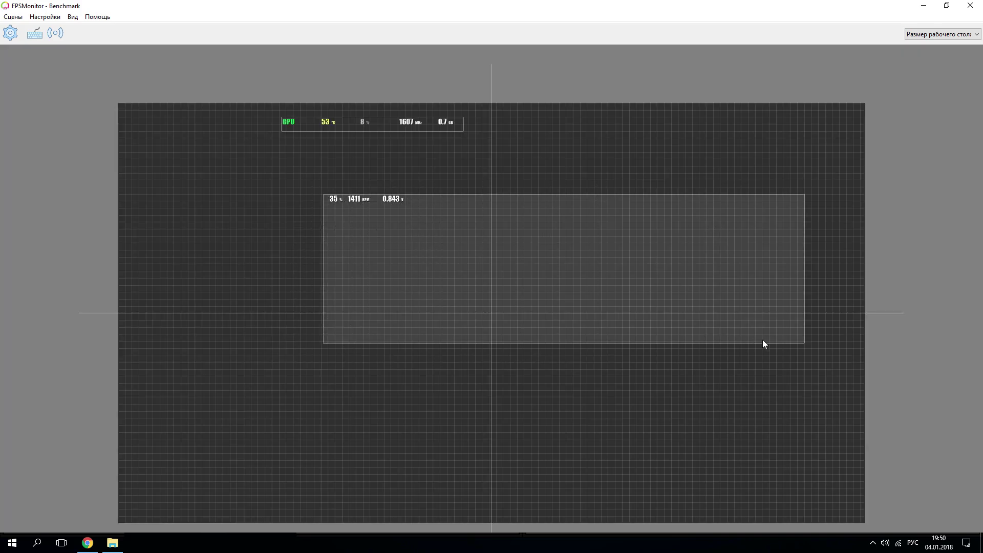
drag(807, 343, 851, 509)
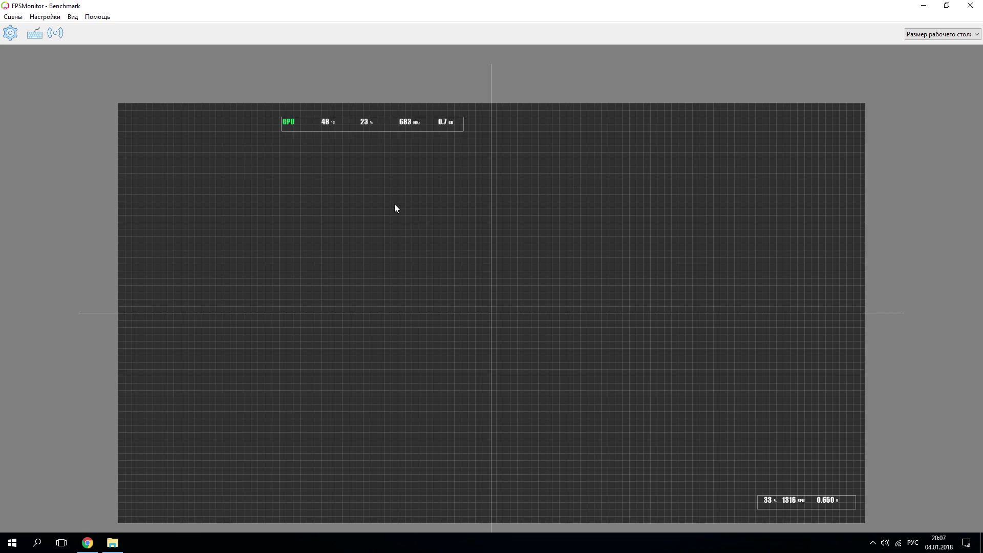
- Add a third Sysinfo overlay below the GPU row and replace its default devices with FPS only
right_click(407, 150)
mouse_move(441, 185)
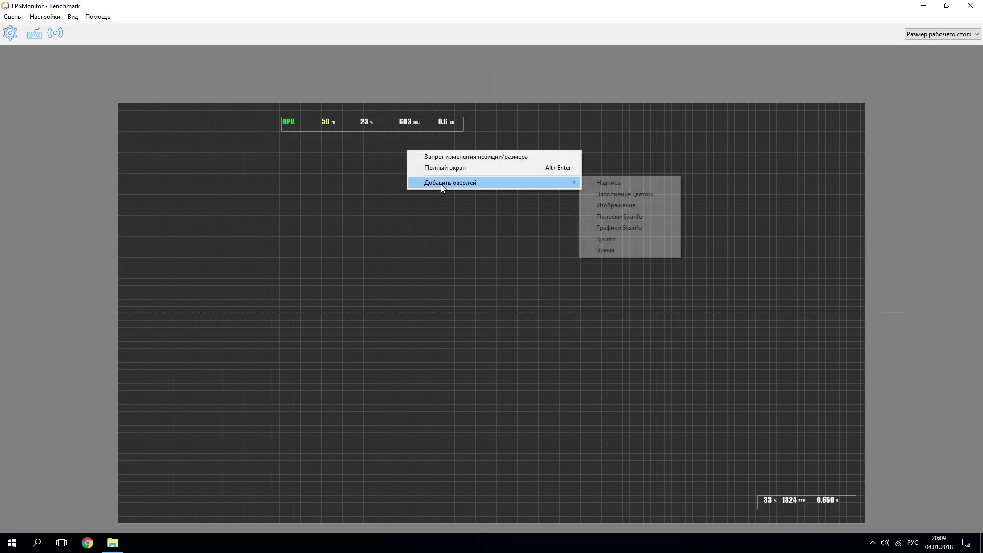
click(623, 242)
right_click(441, 217)
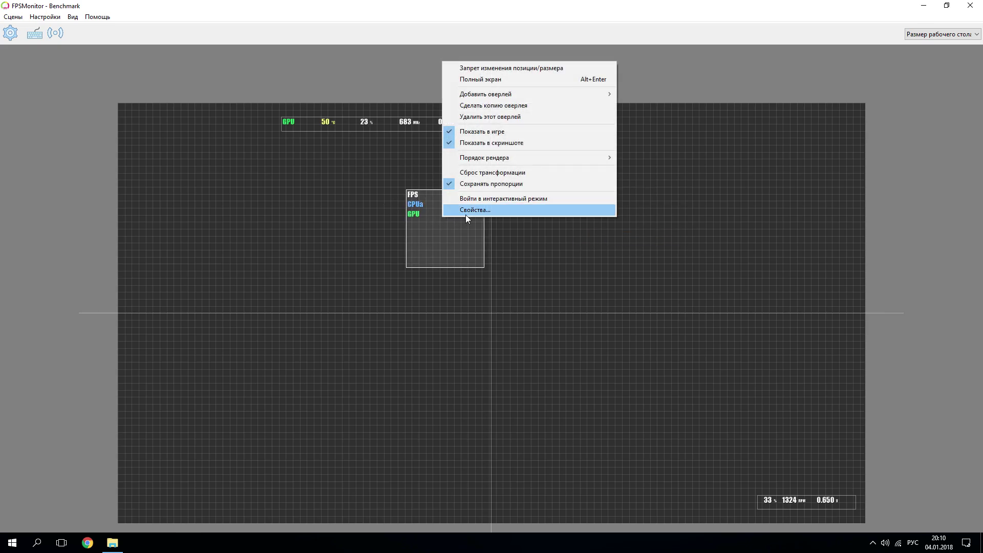
click(466, 210)
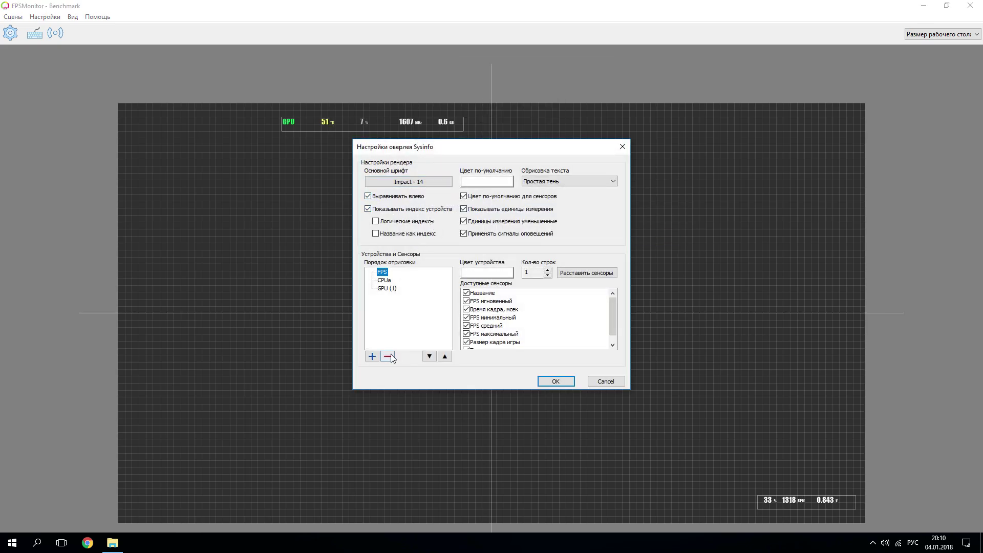
click(388, 356)
click(388, 356)
click(388, 357)
click(371, 356)
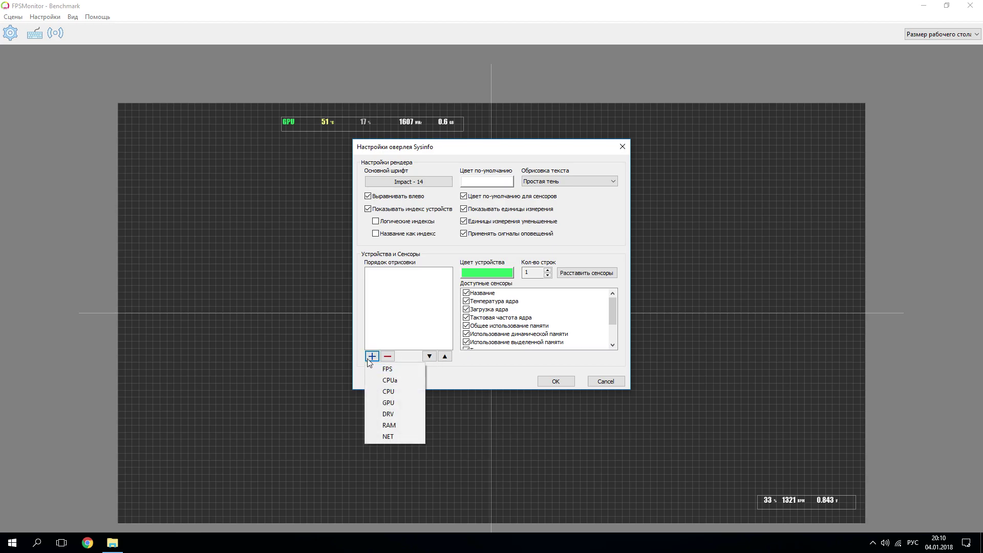
click(404, 369)
- Review and apply the FPS sensors, then enlarge the third overlay below the GPU row to fit all its columns
click(384, 275)
scroll(573, 322, down, 2)
scroll(499, 328, up, 2)
scroll(487, 345, down, 1)
click(556, 381)
drag(428, 208, 310, 208)
drag(330, 250, 765, 404)
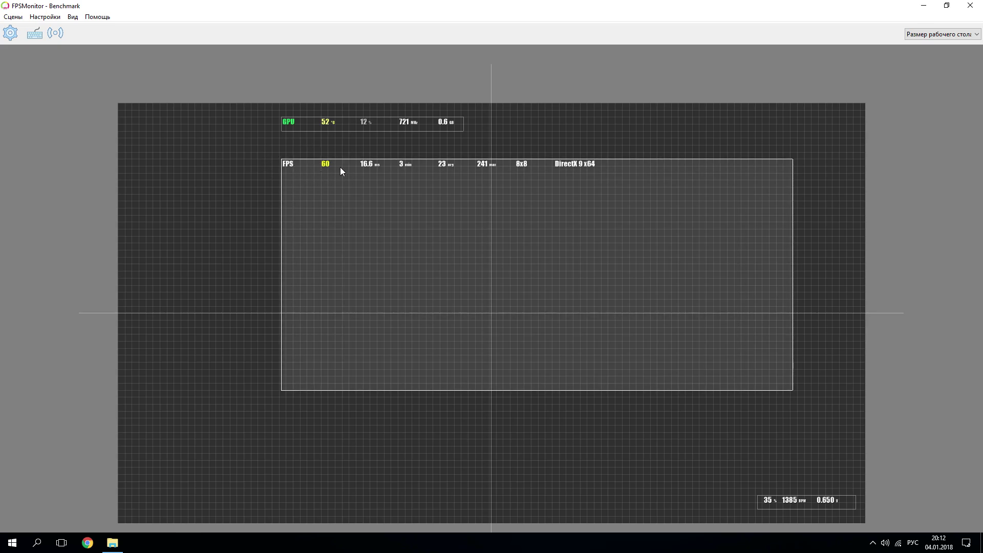
drag(342, 166, 359, 198)
- Set the FPS overlay's main font to Impact size 26
double_click(423, 250)
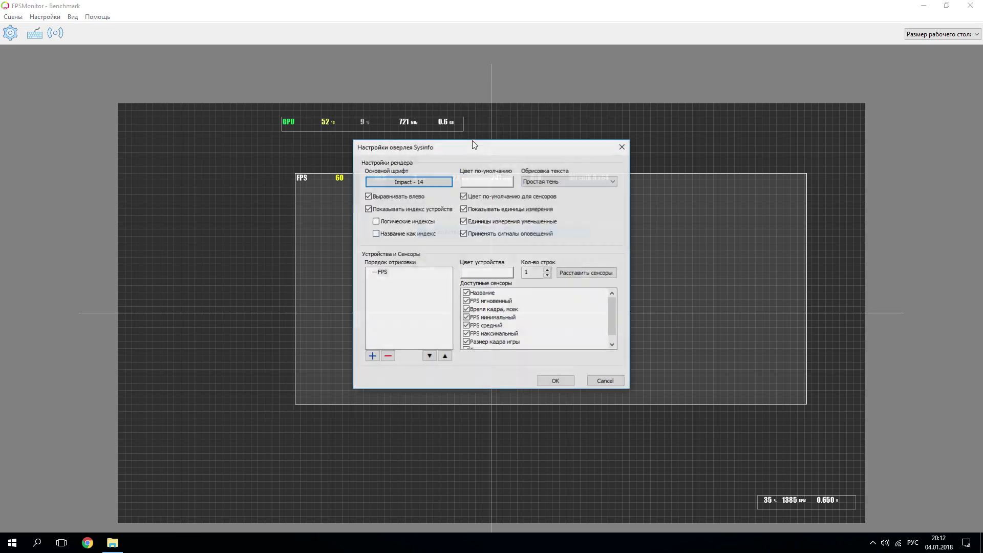
drag(462, 143, 633, 206)
click(523, 239)
click(716, 349)
drag(717, 352, 732, 357)
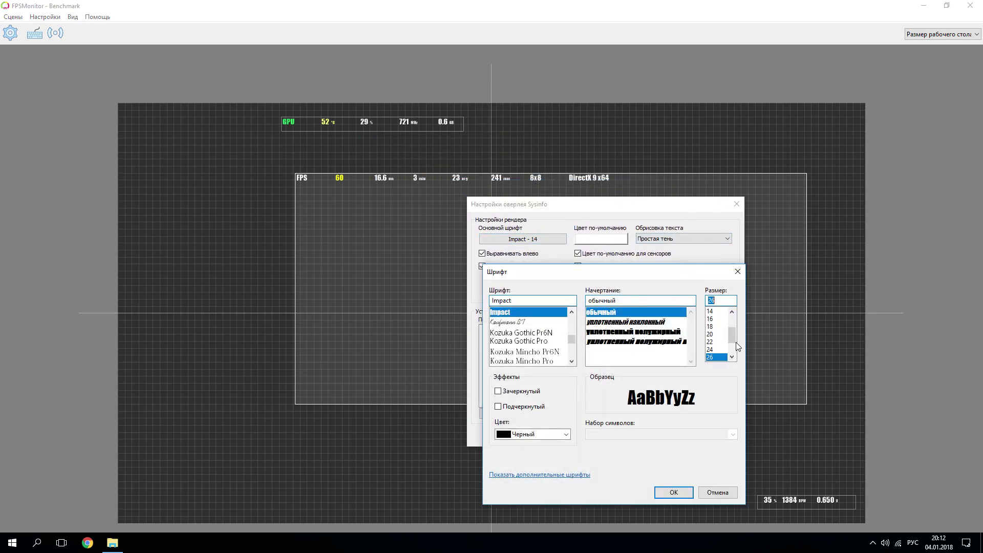
click(692, 493)
click(675, 441)
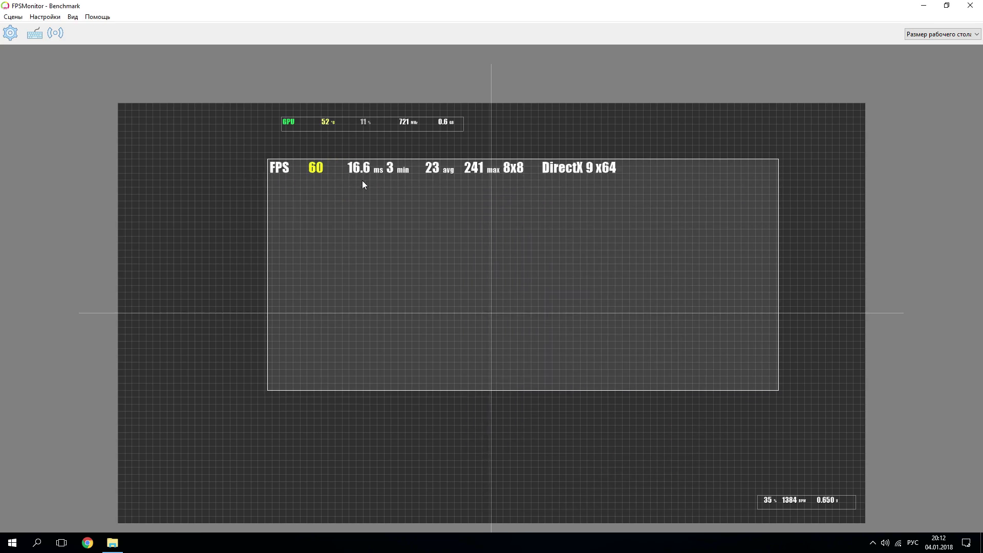
- Disable every FPS sensor in the overlay, including "Название", except "FPS мгновенный"
right_click(621, 226)
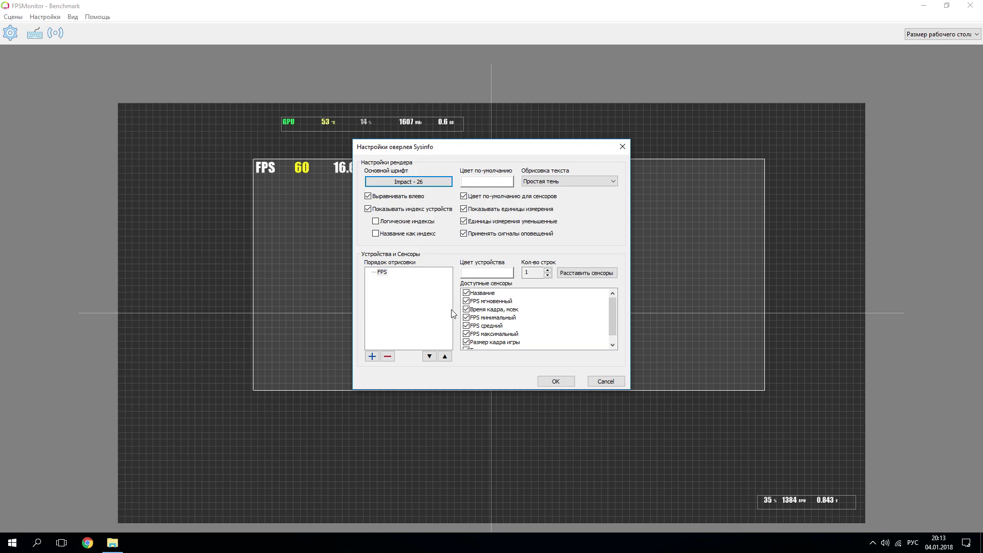
click(492, 309)
click(470, 301)
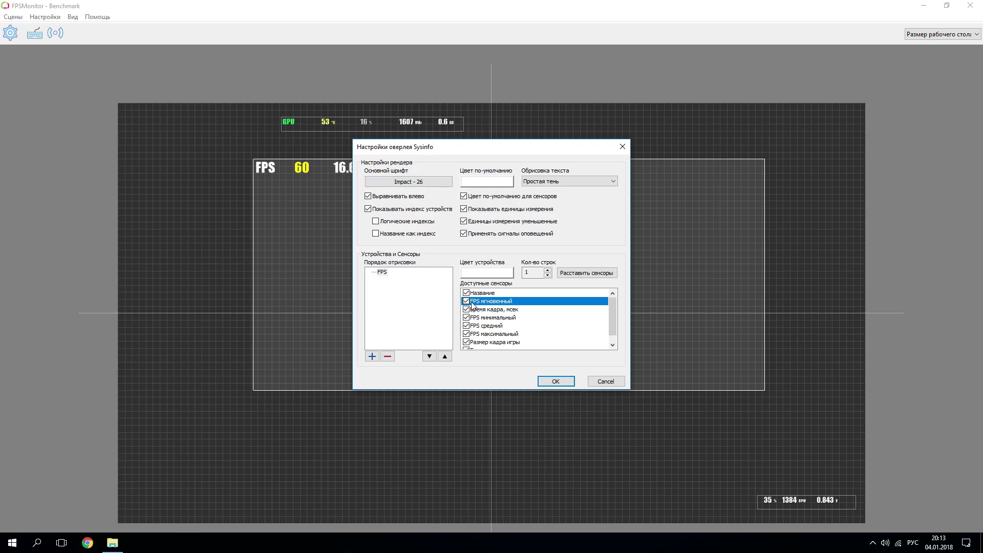
click(466, 309)
click(466, 318)
click(466, 326)
click(465, 334)
click(466, 342)
click(468, 348)
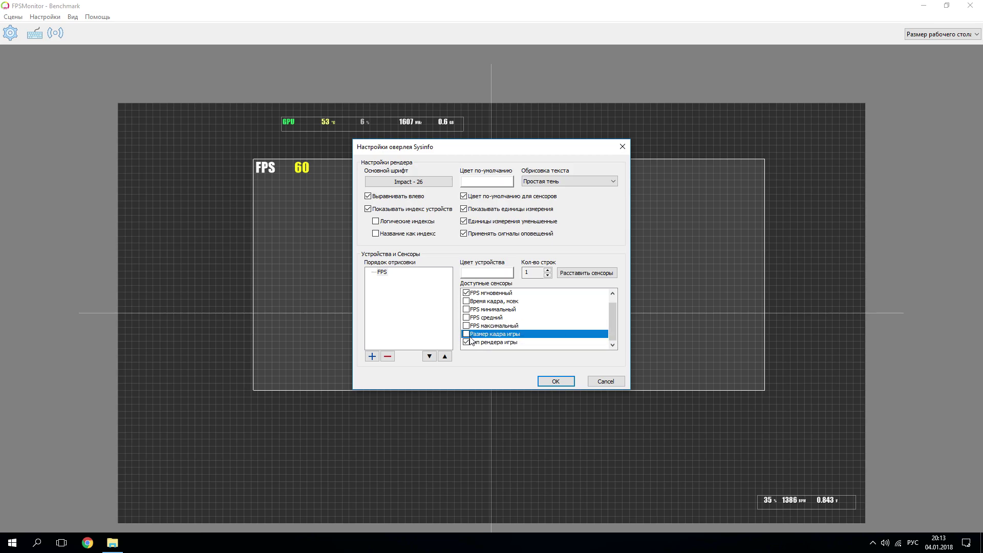
click(469, 295)
click(467, 293)
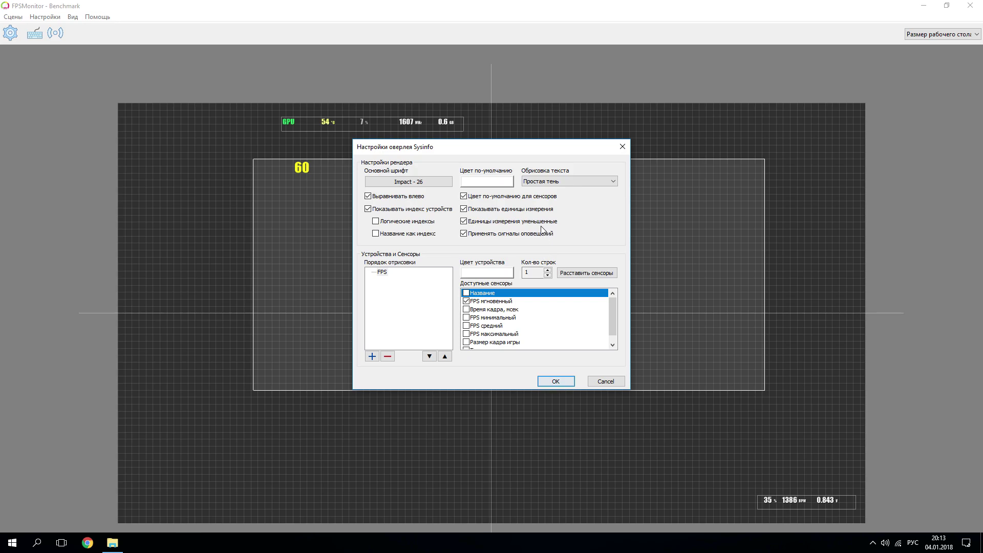
- Set the FPS overlay's main font size to 48 and apply the overlay settings
click(408, 182)
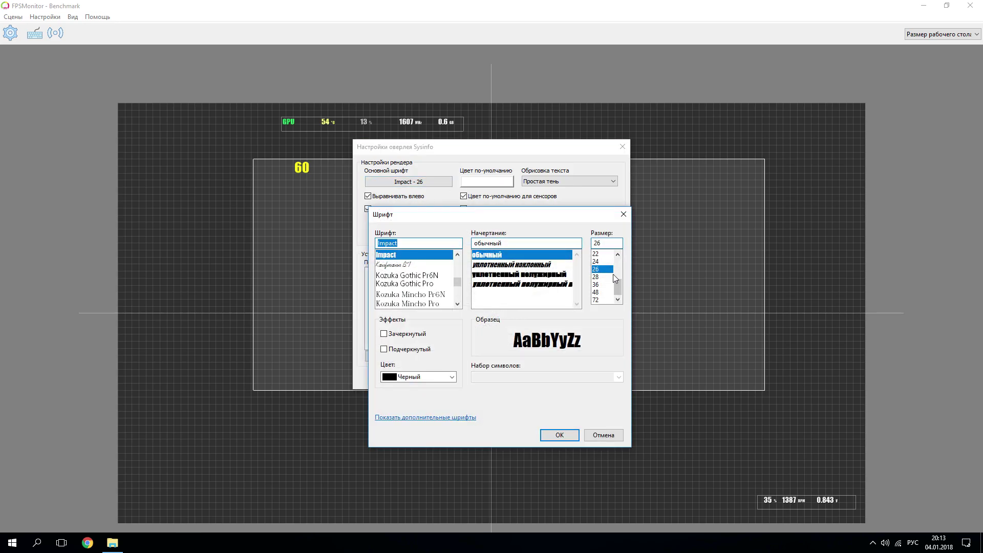
click(596, 291)
click(559, 435)
click(558, 379)
- Align the FPS value with its overlay's left edge and shrink the overlay around it in the scene's upper-left corner
drag(296, 191, 256, 191)
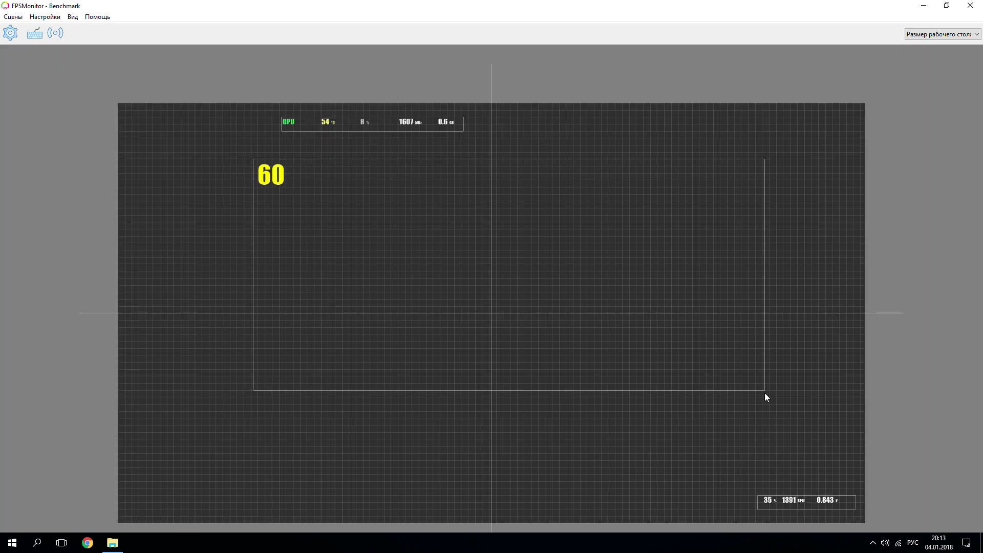
drag(764, 391, 292, 195)
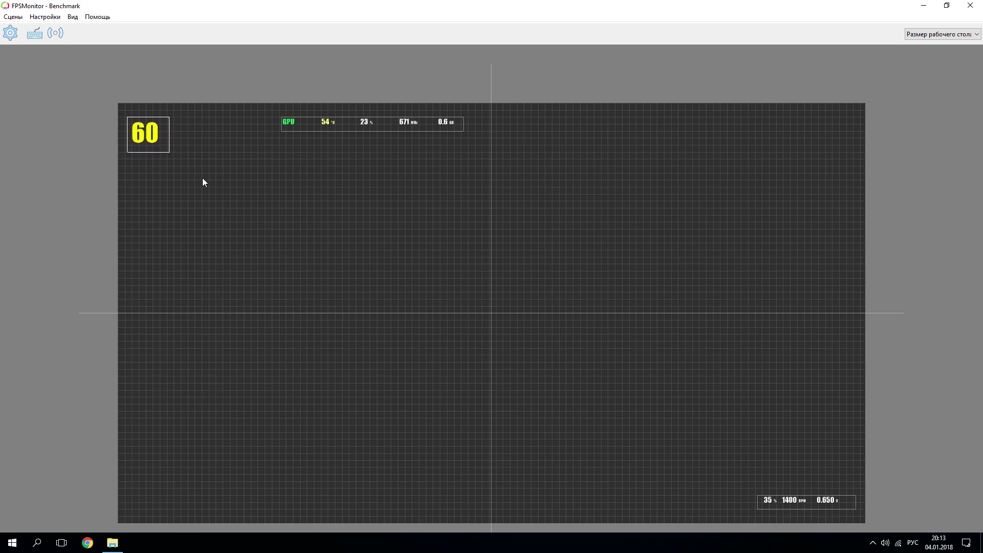
- Add a fourth Sysinfo overlay below the GPU row and remove its CPUa and GPU devices, keeping only FPS
right_click(194, 120)
mouse_move(305, 153)
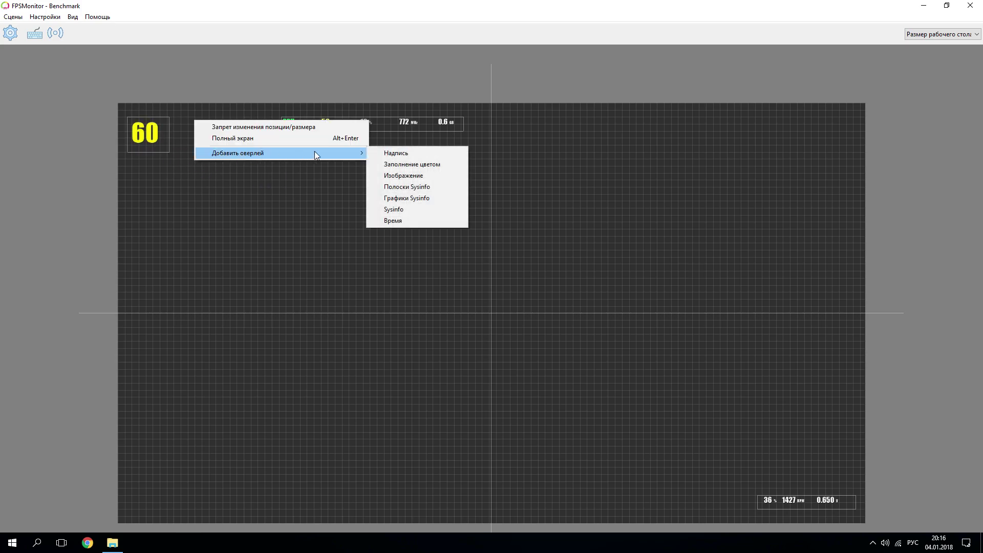
click(384, 209)
right_click(249, 208)
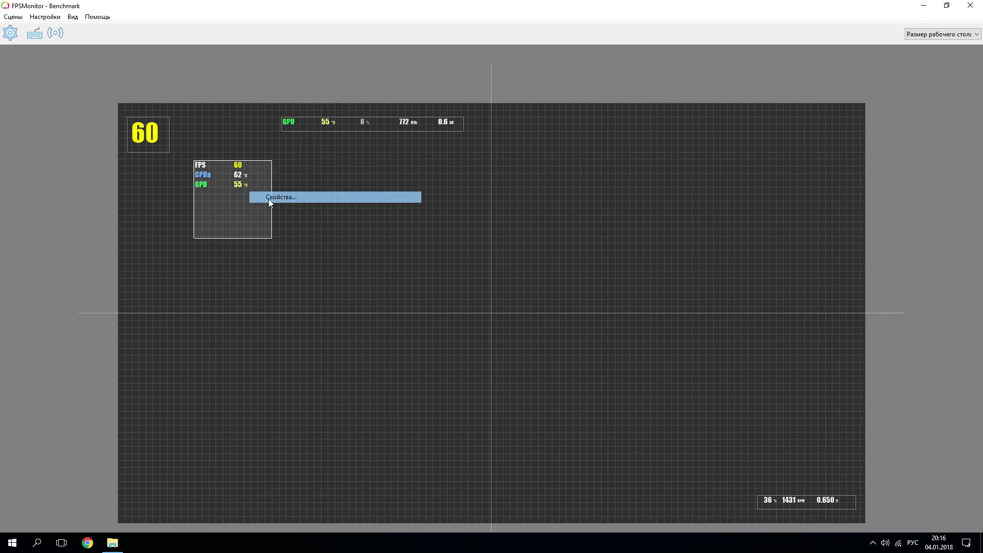
click(268, 198)
click(383, 280)
click(387, 357)
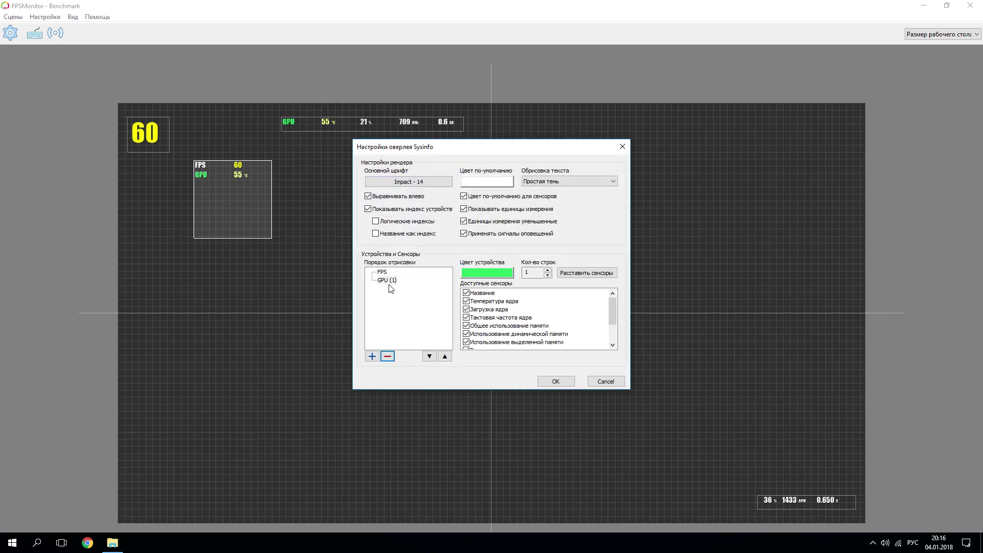
click(387, 356)
- Disable every sensor of the FPS device in the fourth overlay, from "Название" through "Тип рендера игры"
click(382, 273)
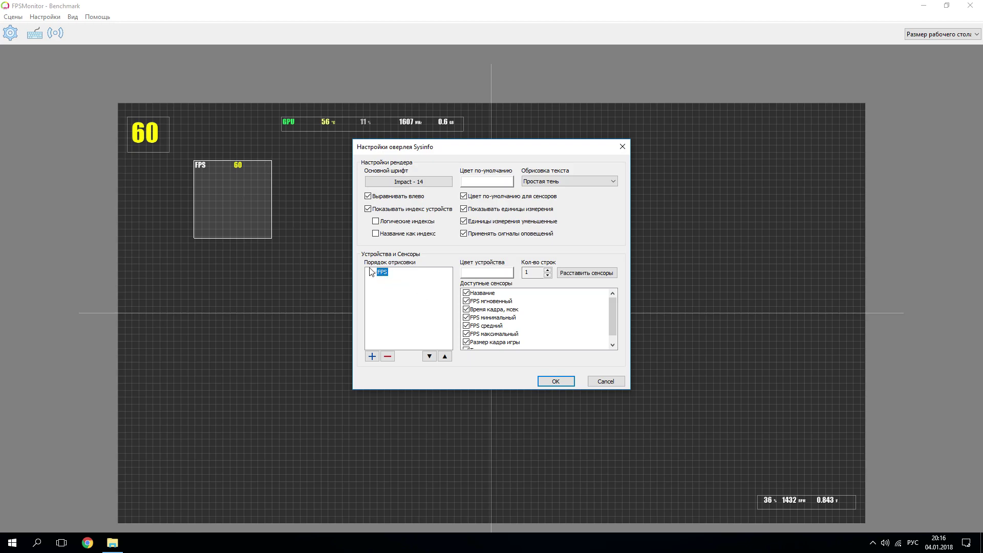
click(466, 293)
click(466, 301)
click(466, 309)
click(466, 318)
click(466, 326)
click(466, 334)
click(466, 342)
scroll(465, 336, down, 1)
click(466, 342)
- Enable the FPS sensors "Время кадра, мсек", "Размер кадра игры" and "Тип рендера игры" and apply the settings
click(466, 301)
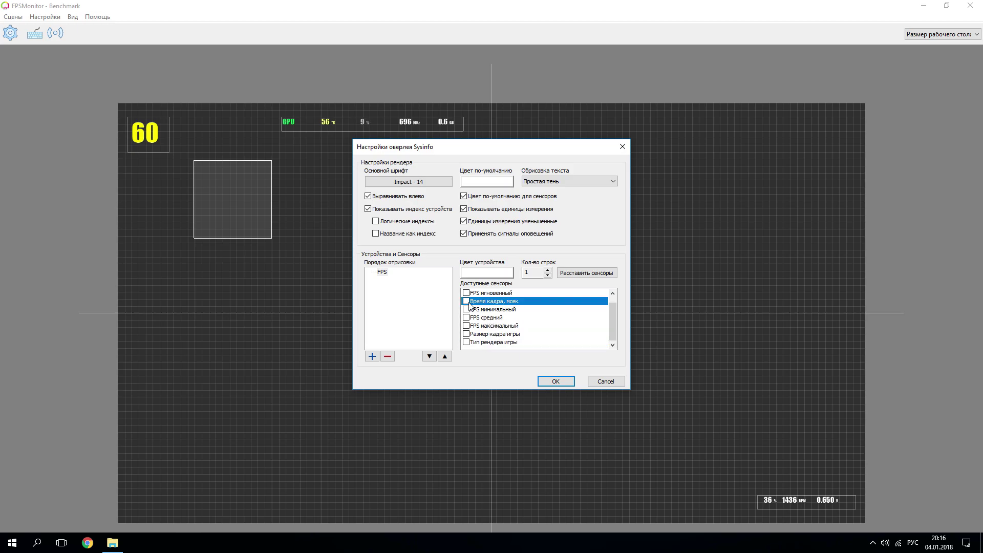
click(463, 337)
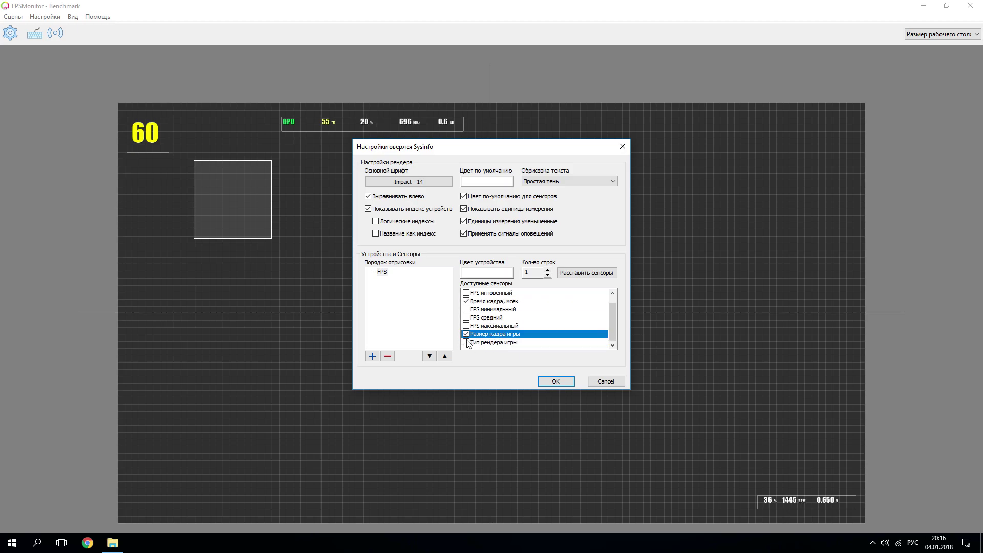
click(466, 342)
click(556, 381)
- Enlarge the fourth overlay and pack its frame time, frame size and render type columns together at its left edge
drag(272, 238, 729, 275)
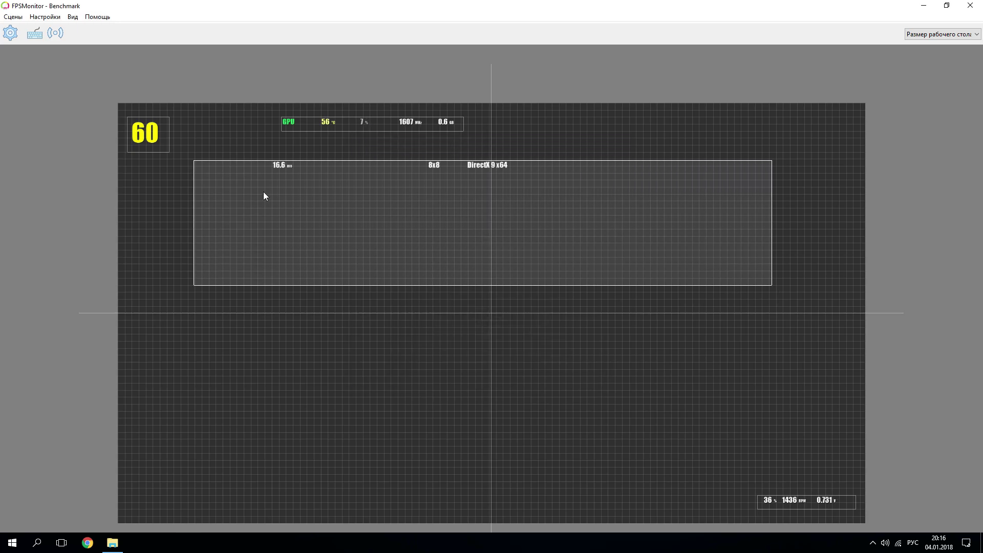
click(281, 164)
drag(270, 183, 205, 186)
drag(427, 198, 242, 182)
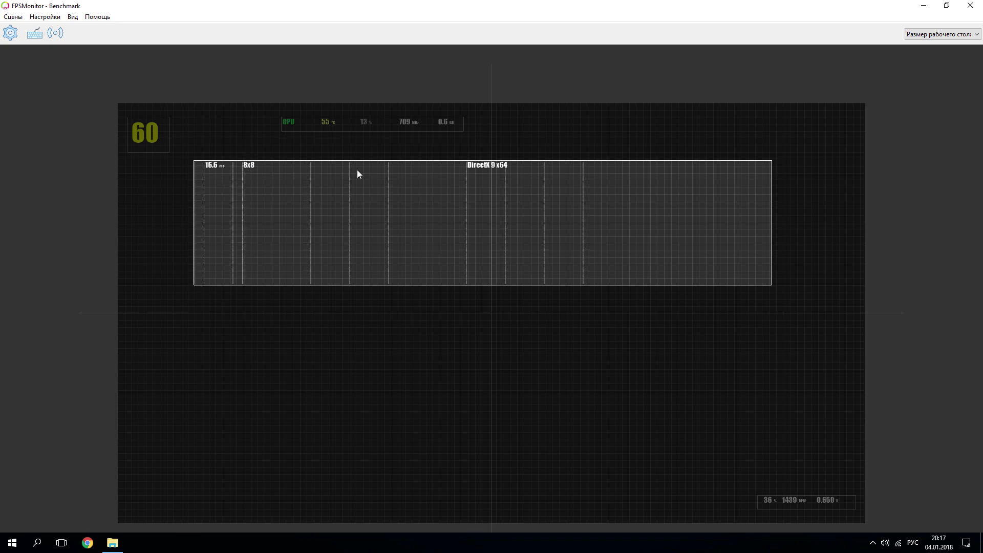
drag(467, 195, 240, 176)
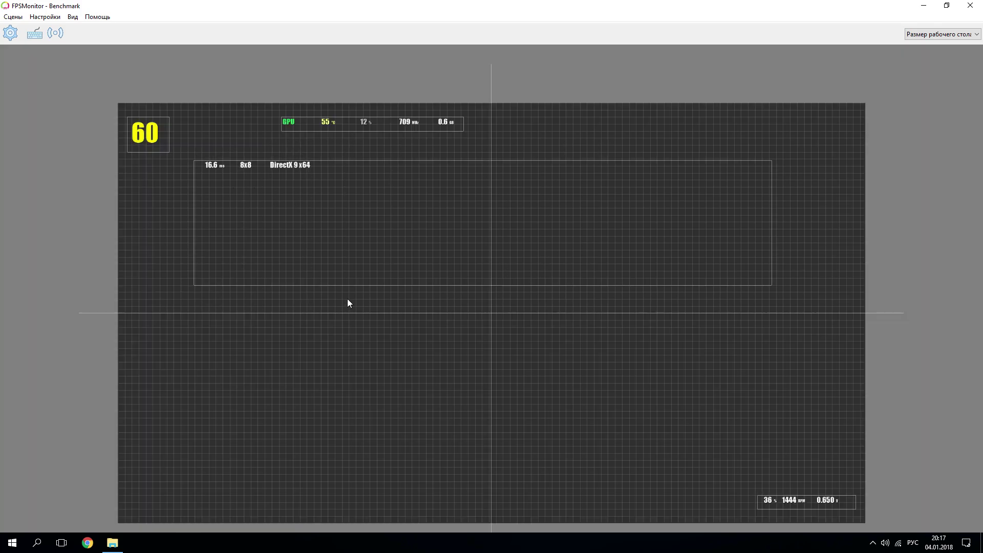
- Shrink the frame info overlay to fit its columns beside the FPS value and move the GPU row beneath them
drag(724, 275, 254, 146)
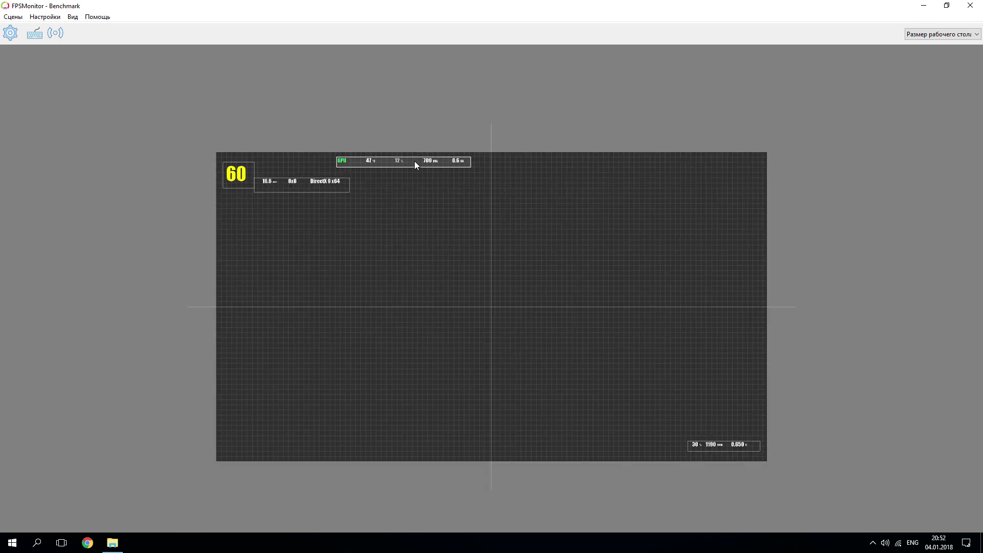
drag(415, 162, 301, 205)
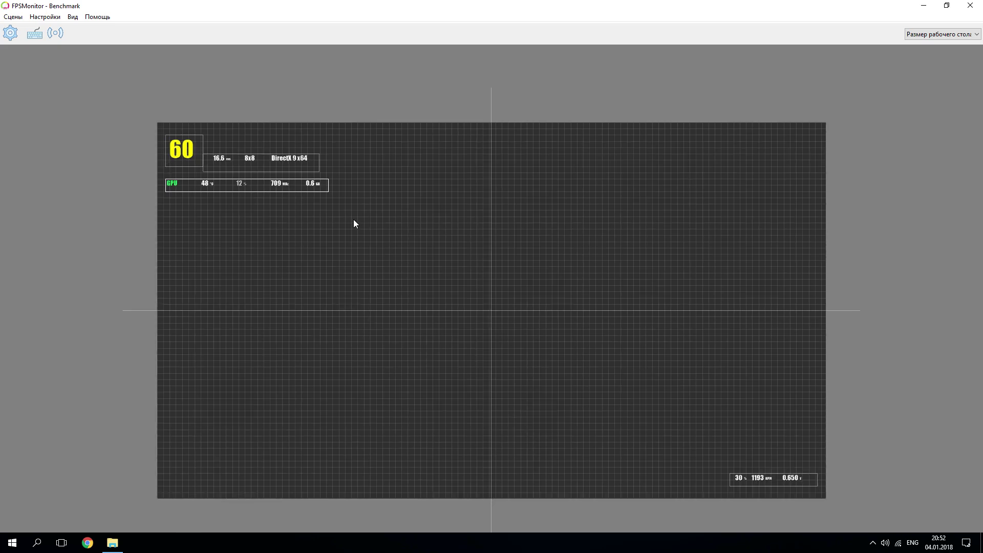
- Add a "Графики Sysinfo" overlay near the scene's centre and enlarge it into a wide rectangle
right_click(429, 205)
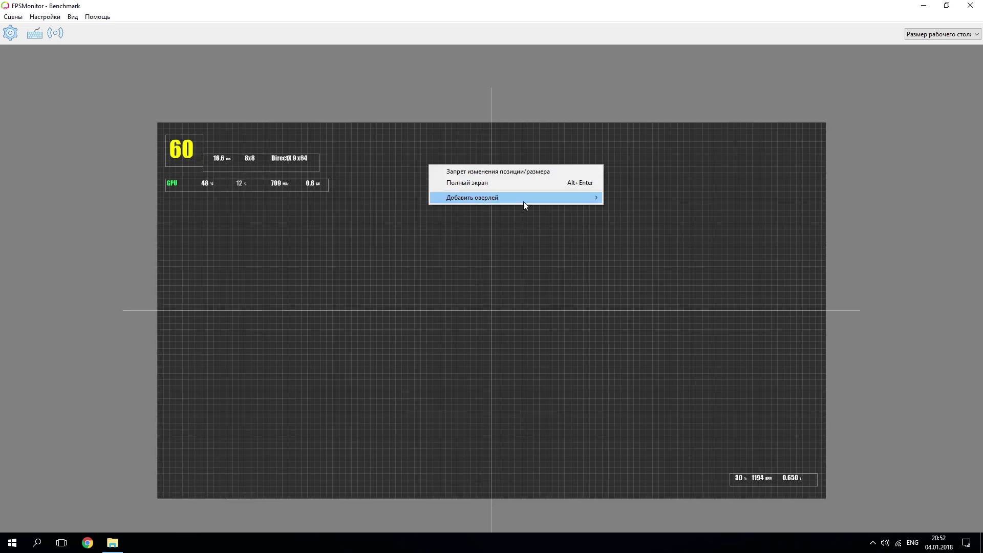
mouse_move(573, 196)
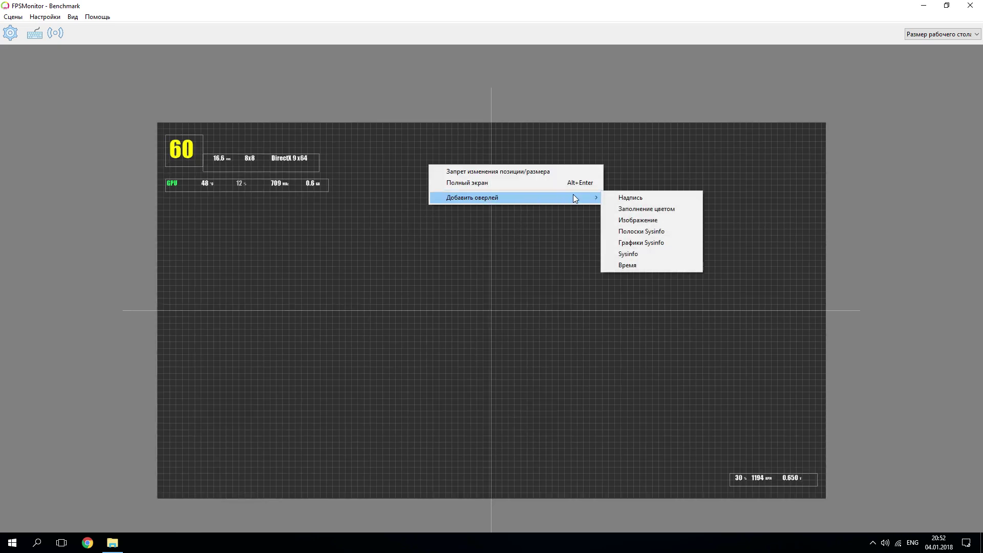
click(658, 245)
drag(459, 232, 415, 236)
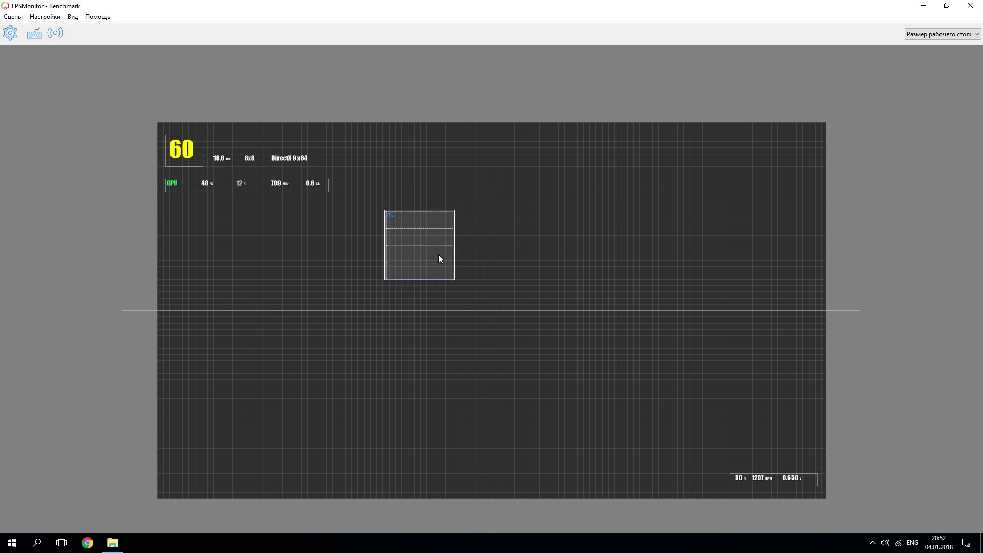
drag(452, 278, 529, 317)
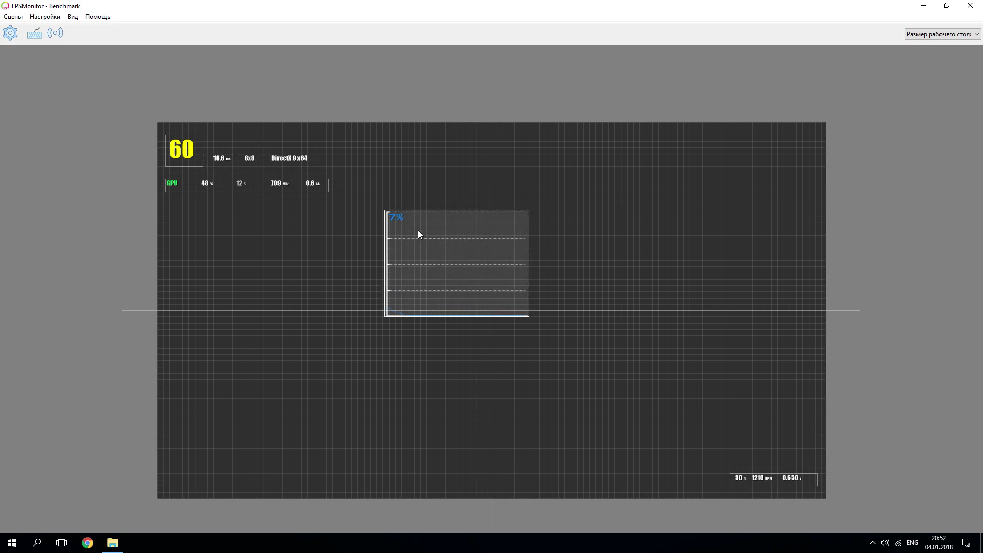
- Open the graph overlay's properties beside the graph and clear its default sensor
right_click(467, 244)
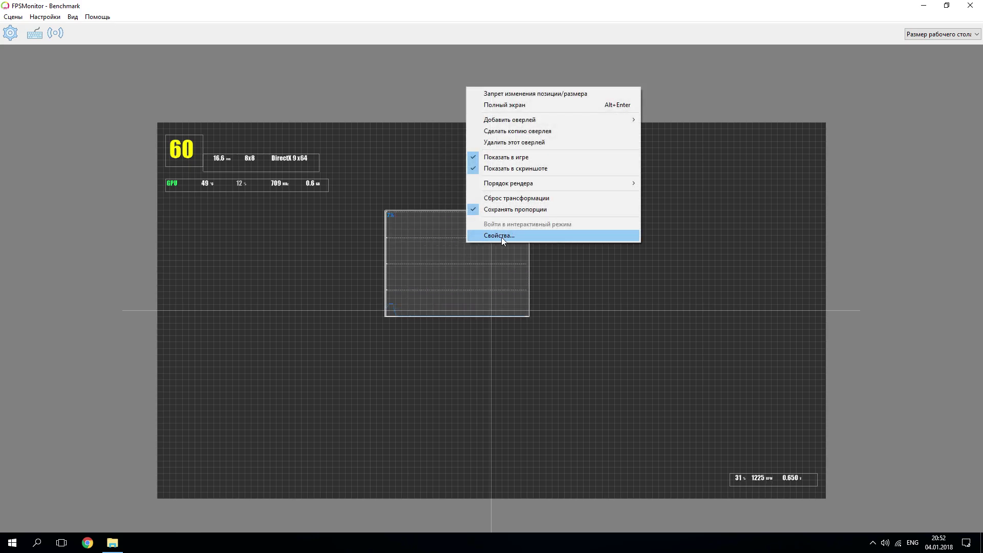
click(502, 238)
drag(478, 165, 597, 162)
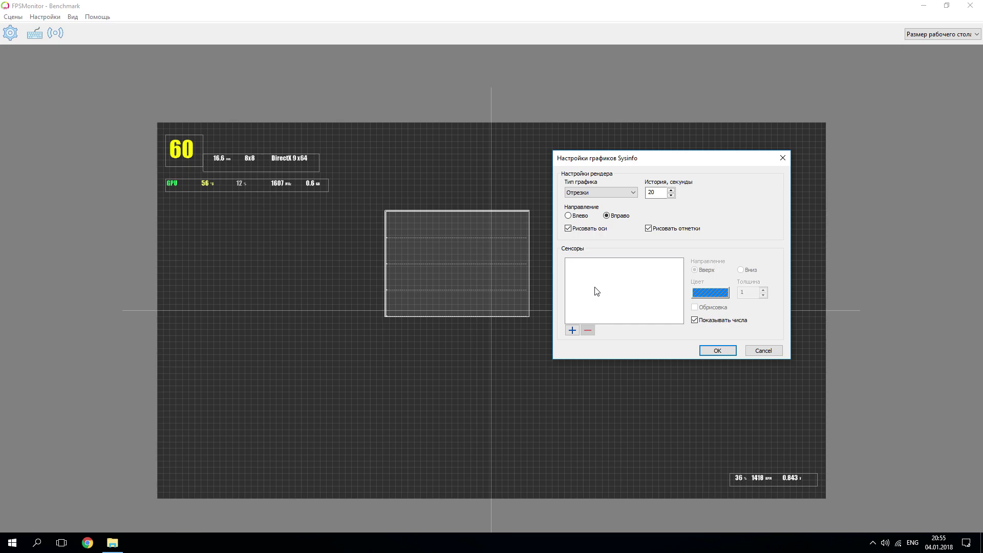
- Browse the sensors that can be added to the graph for the CPUa, CPU, GPU1, RAM and FPS devices
click(572, 330)
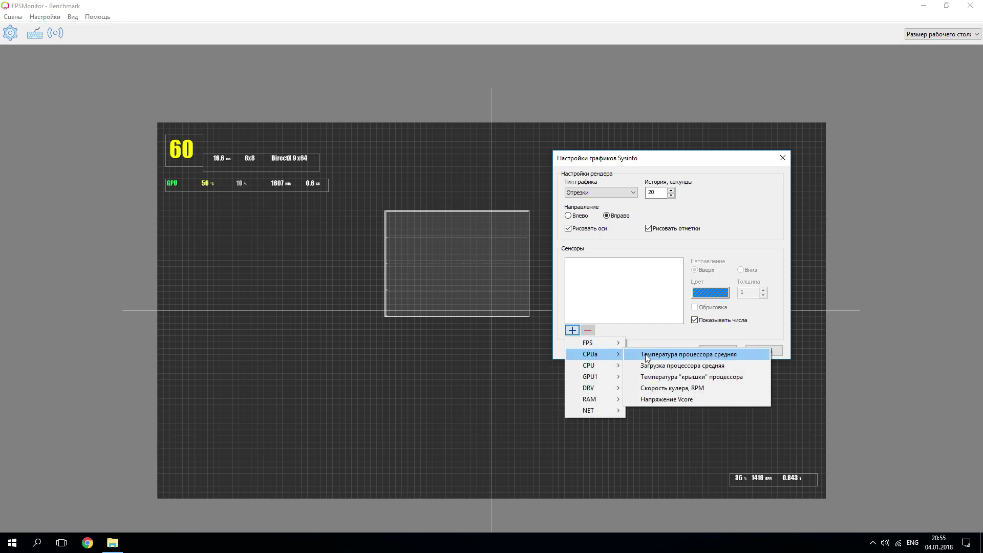
mouse_move(606, 367)
mouse_move(643, 382)
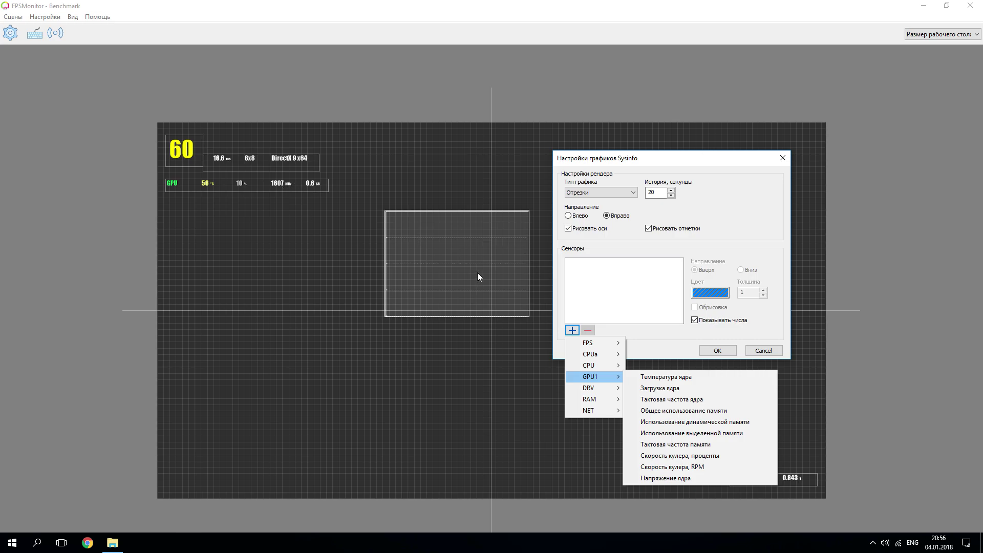
mouse_move(602, 402)
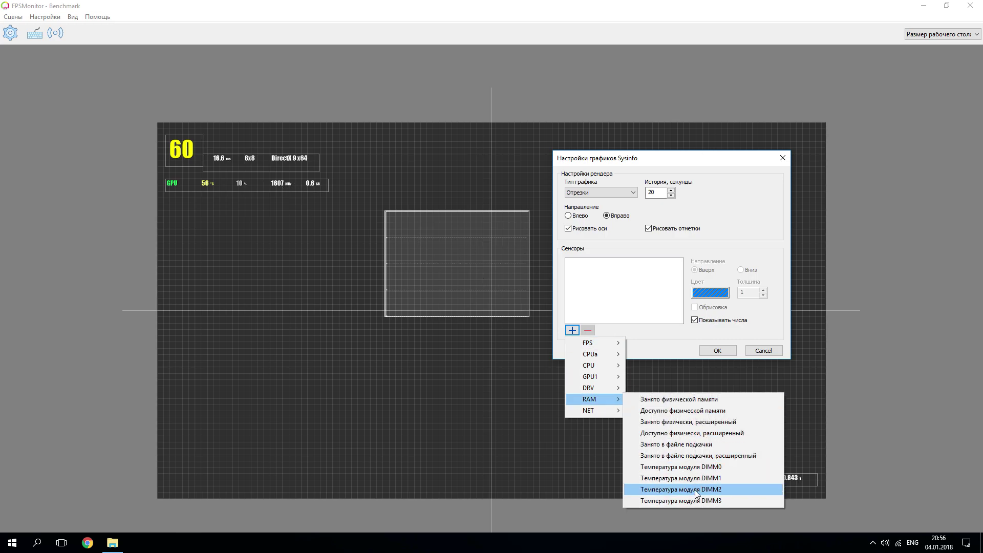
mouse_move(652, 412)
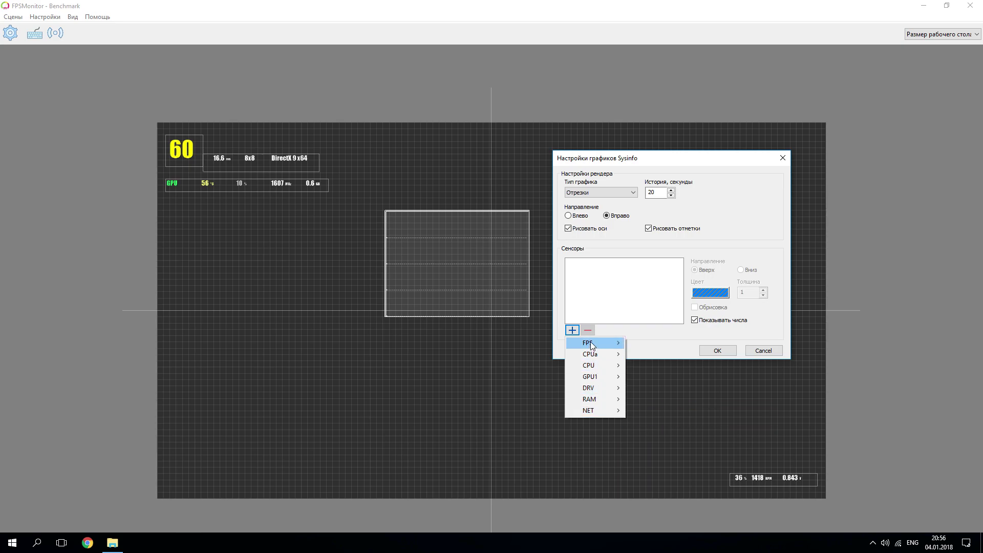
mouse_move(592, 345)
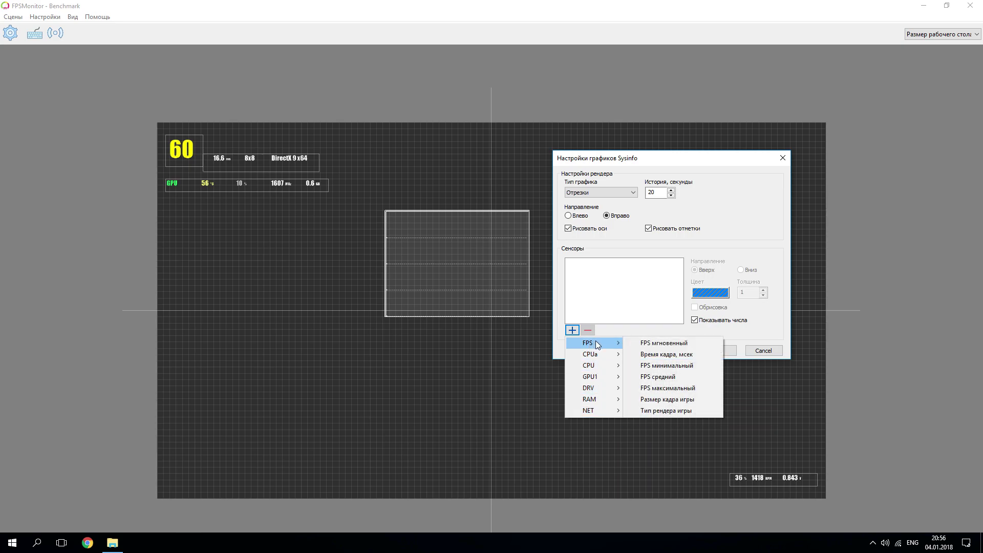